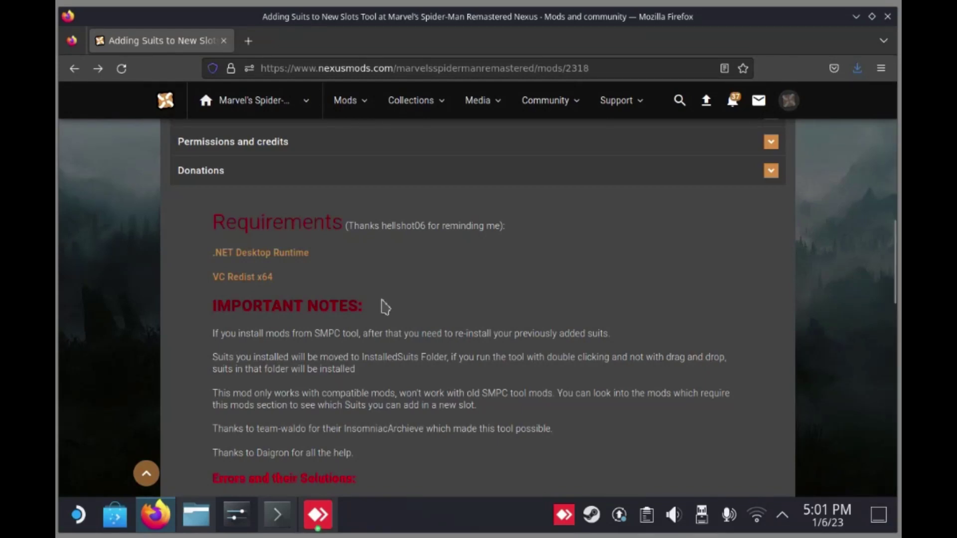
Step: Download the .NET Desktop Runtime requirement from the Nexus Mods page
scroll(528, 368, "up", 5)
scroll(527, 368, "up", 5)
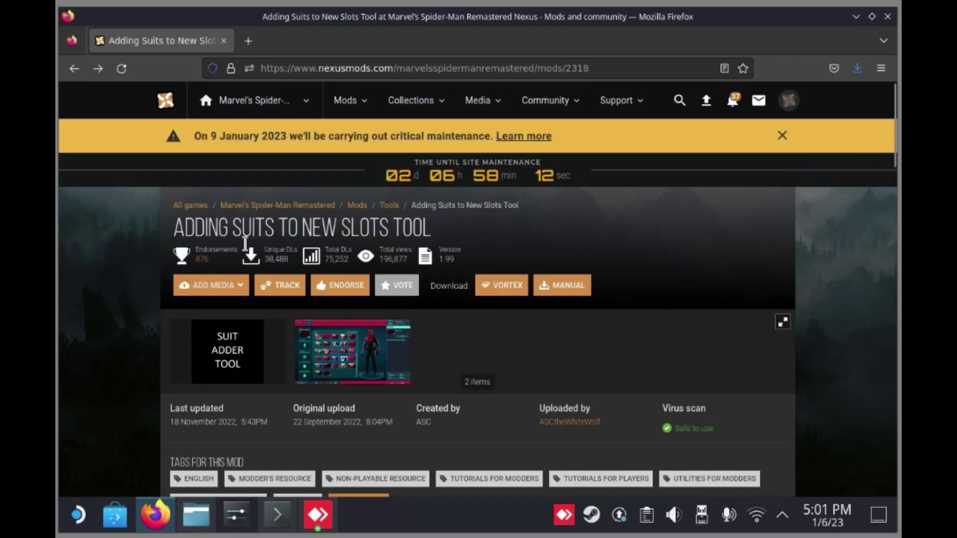
scroll(448, 249, "down", 3)
scroll(414, 279, "down", 4)
scroll(349, 339, "down", 4)
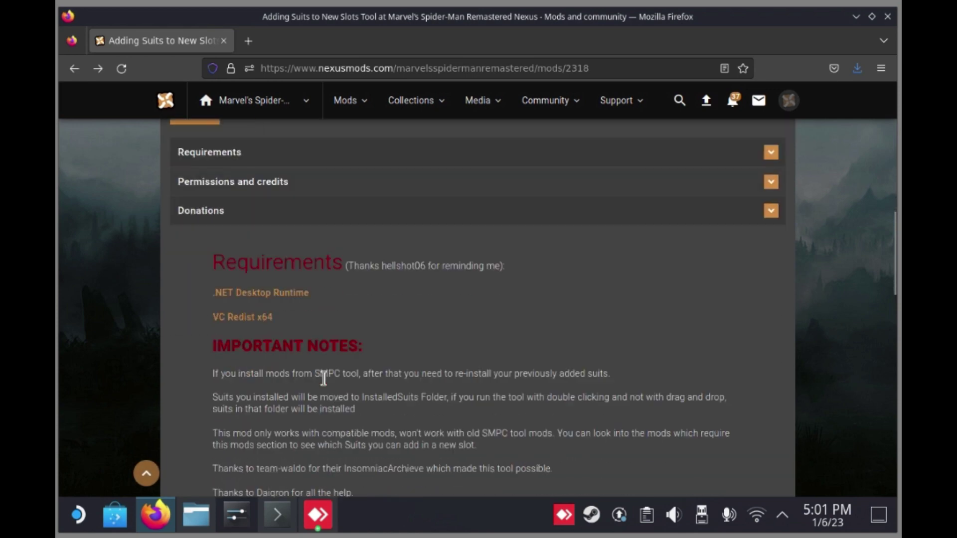
scroll(270, 294, "down", 2)
left_click(249, 185)
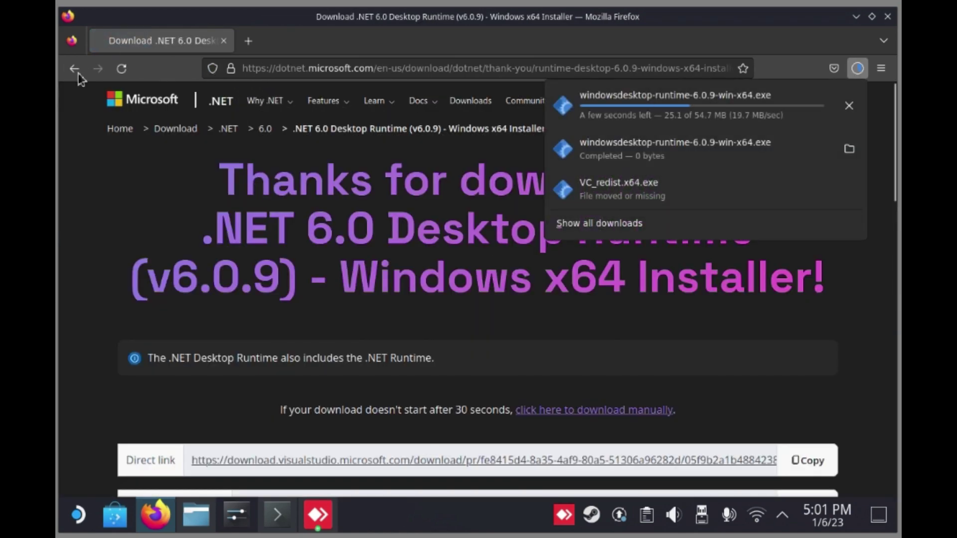
left_click(78, 75)
Step: Download the VC Redist x64 requirement, then minimize Firefox to the desktop
scroll(334, 385, "down", 2)
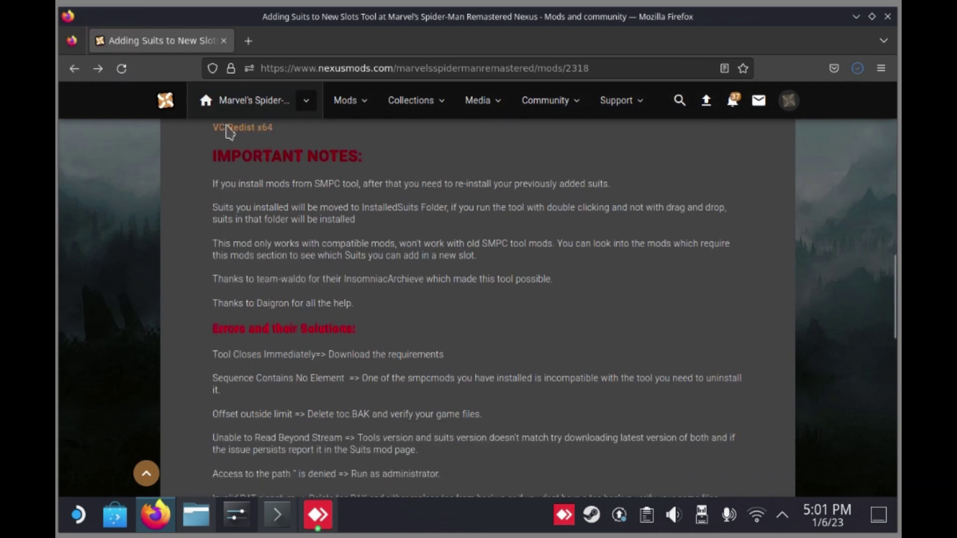
left_click(235, 129)
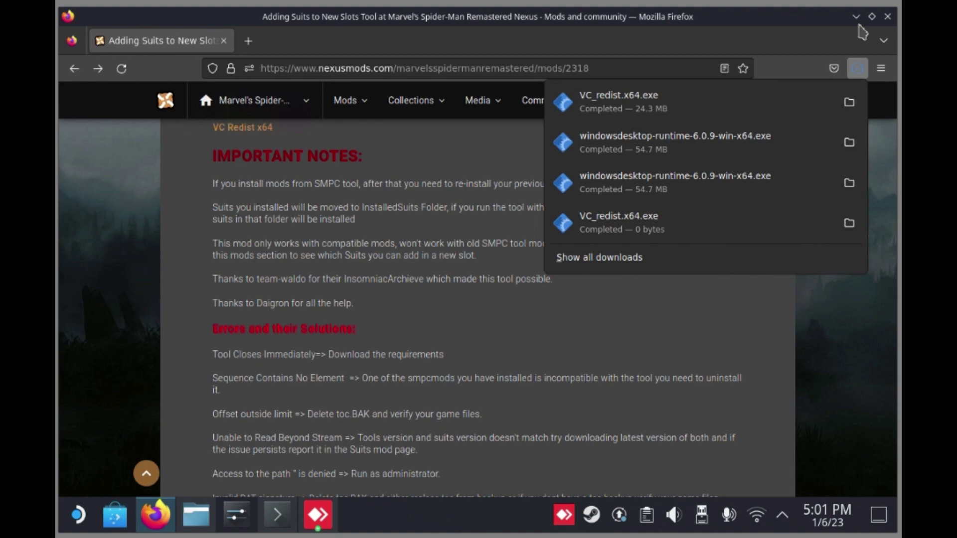
left_click(863, 32)
left_click(856, 16)
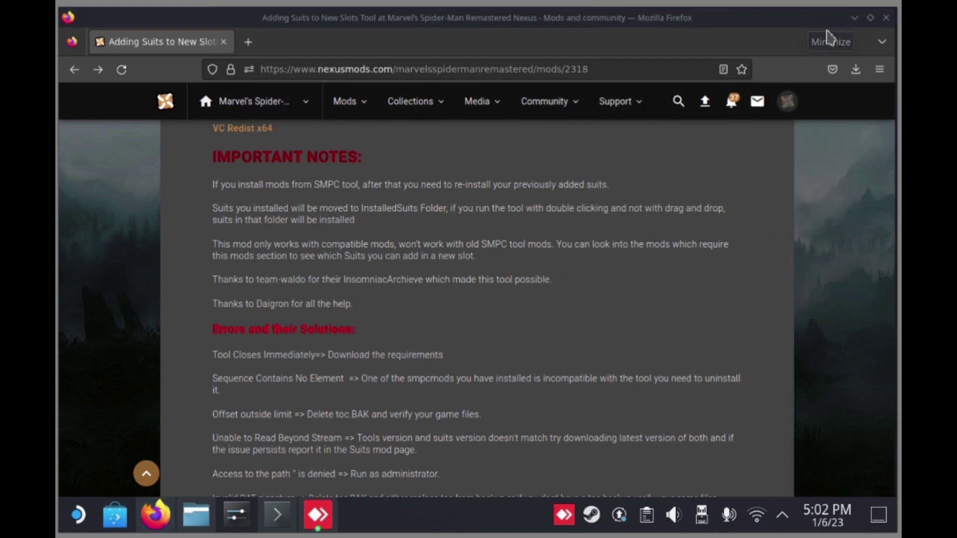
Step: Search Discover for 'bottles' and 'flatseal' to confirm each shows as installed
left_click(120, 516)
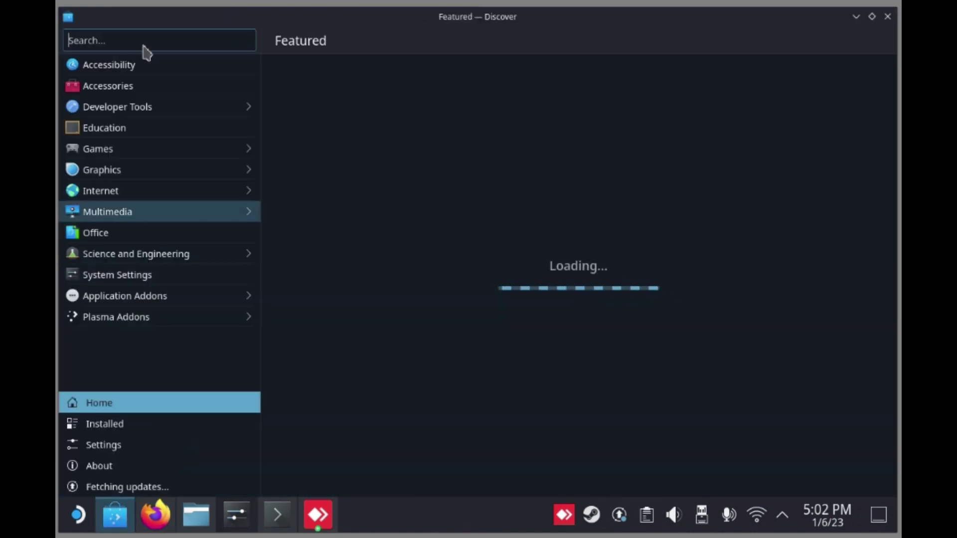
type("bo")
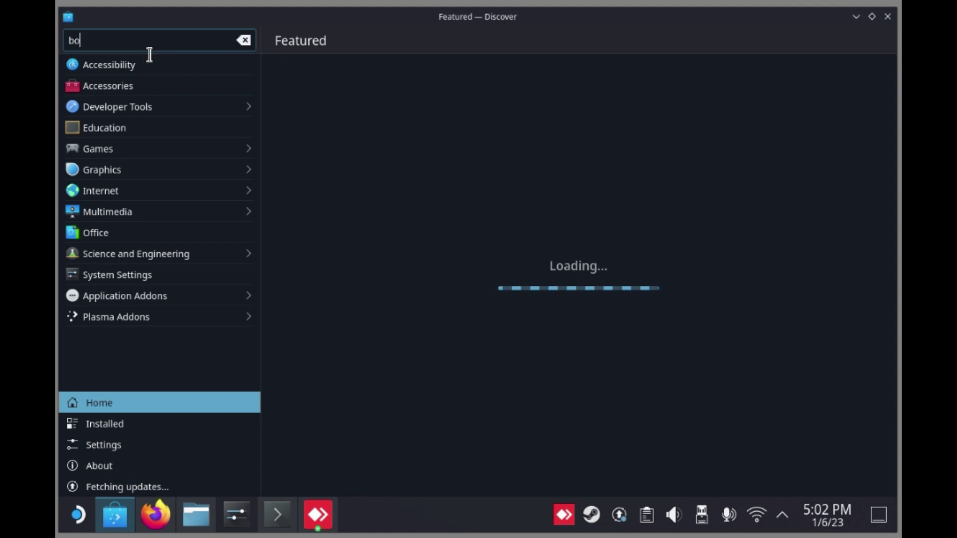
type("ttles")
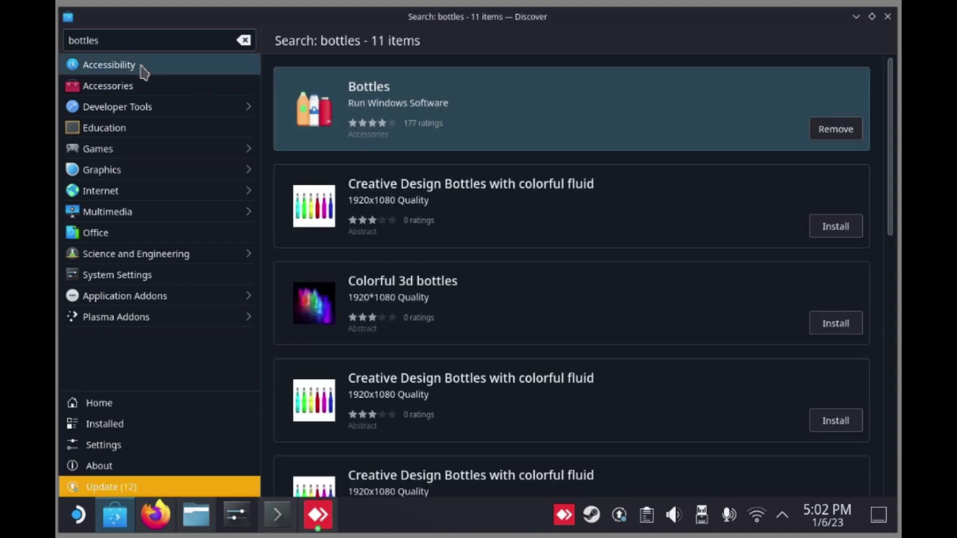
key("ctrl+f")
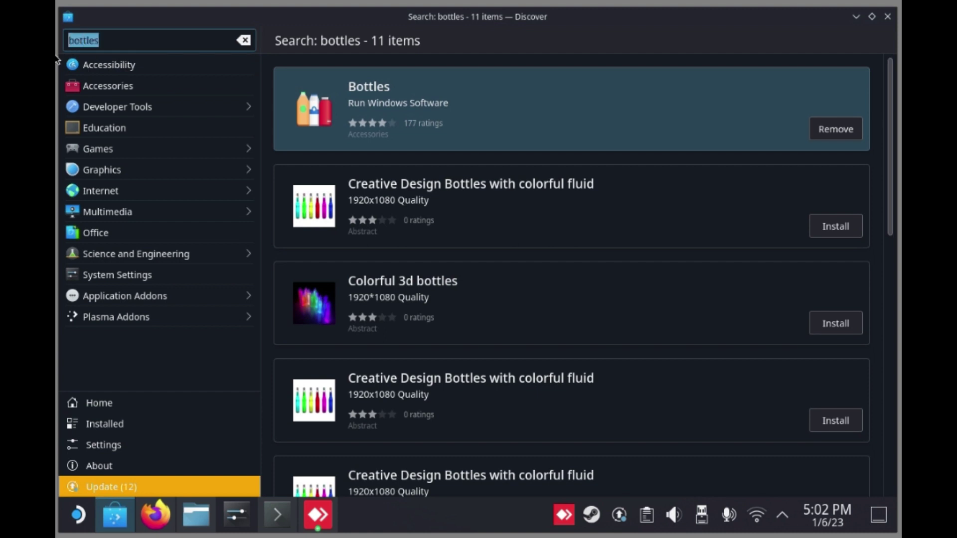
type("flatseal")
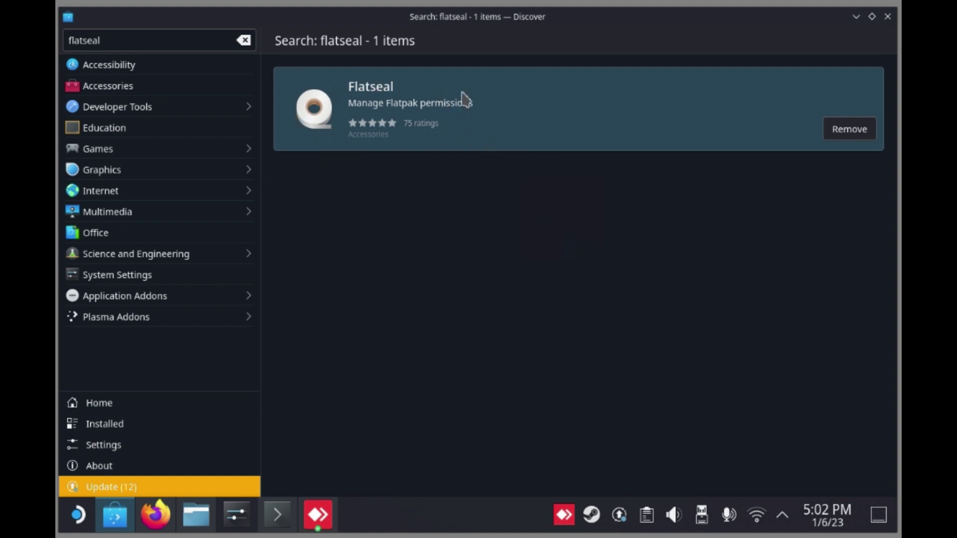
Step: Close Discover and launch Flatseal from the application launcher
left_click(888, 17)
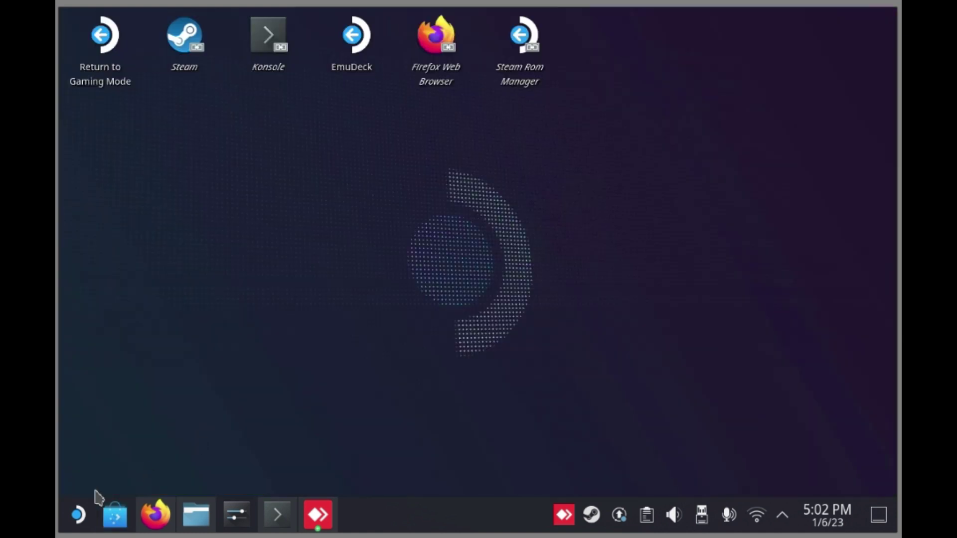
left_click(76, 520)
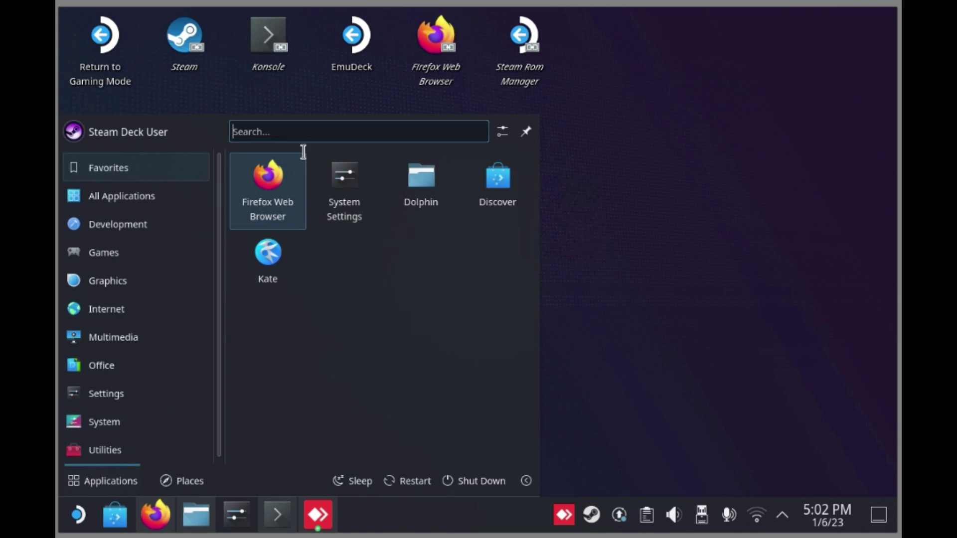
type("flat")
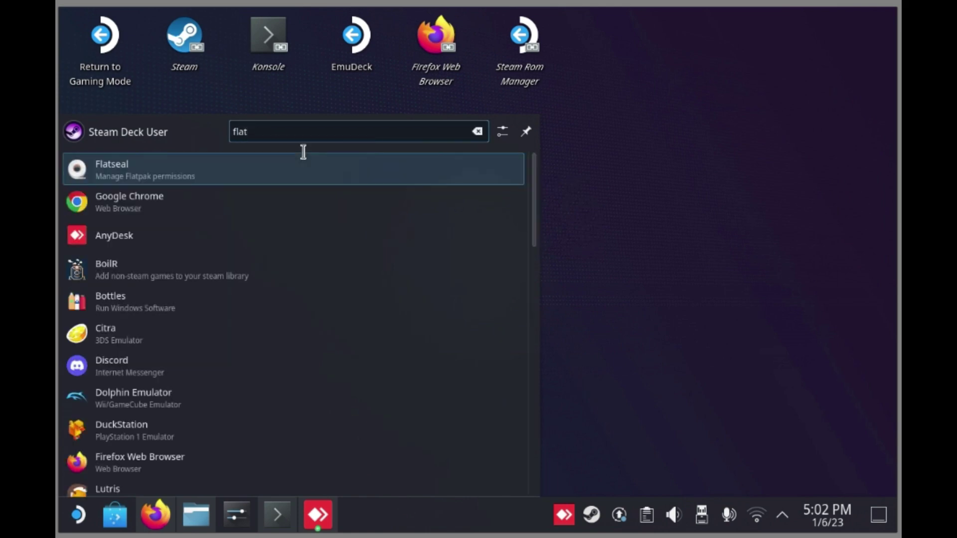
left_click(188, 176)
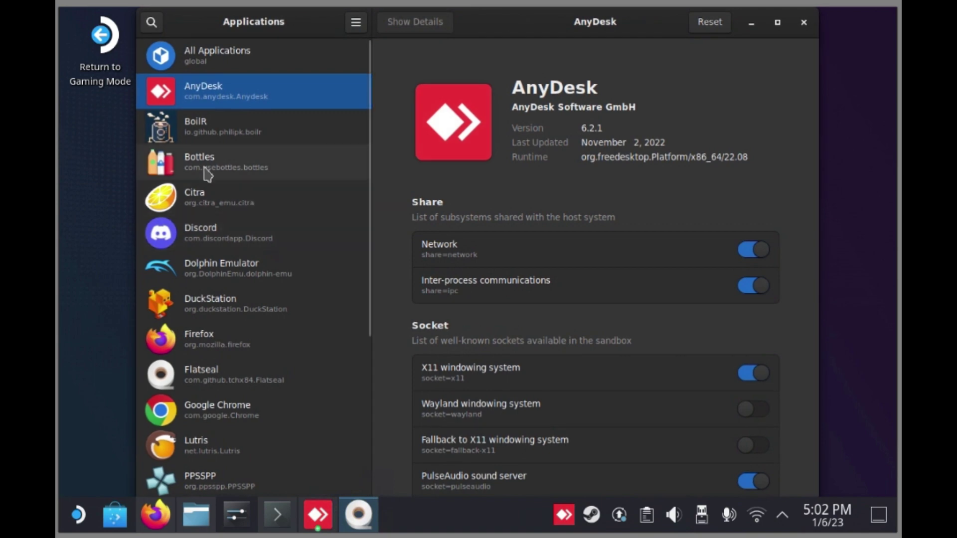
Step: Verify Bottles has All user files filesystem access in Flatseal, then close Flatseal
left_click(269, 175)
scroll(496, 203, "down", 3)
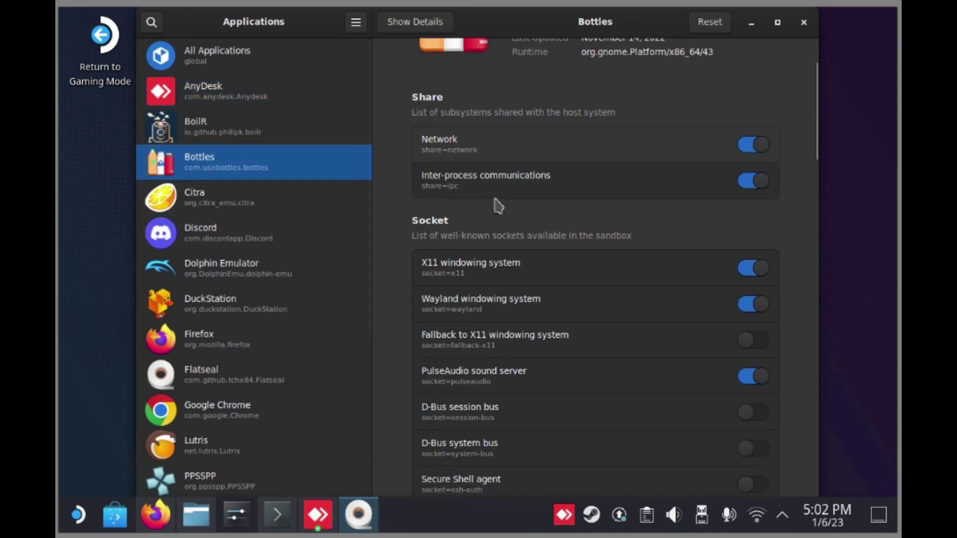
scroll(497, 204, "down", 2)
scroll(499, 214, "down", 5)
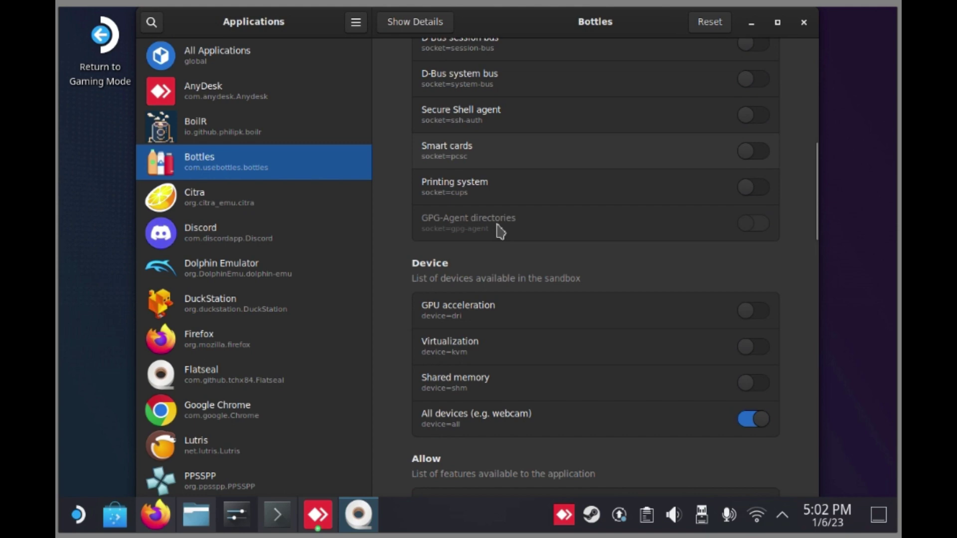
scroll(500, 231, "down", 5)
scroll(500, 231, "down", 1)
scroll(499, 239, "down", 2)
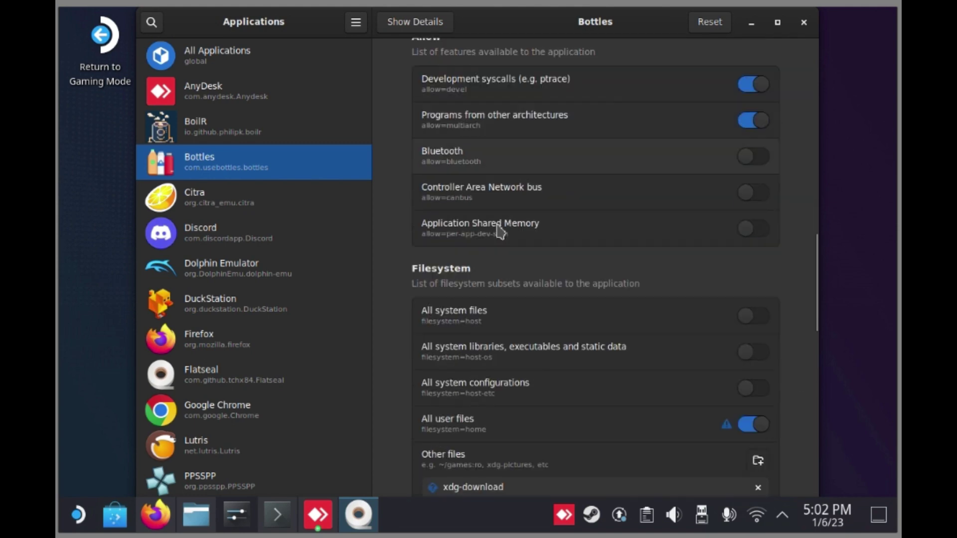
scroll(491, 262, "down", 2)
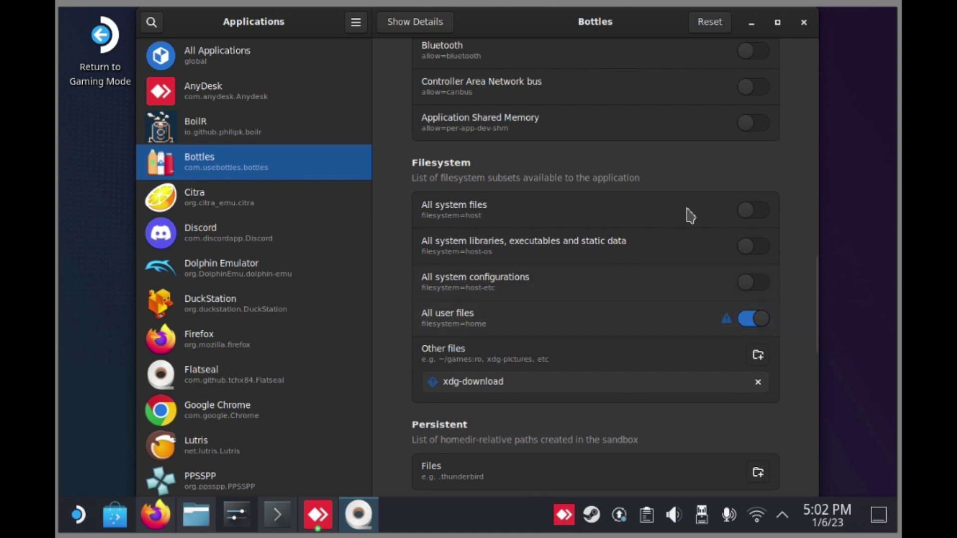
left_click(807, 27)
left_click(80, 518)
mouse_move(121, 196)
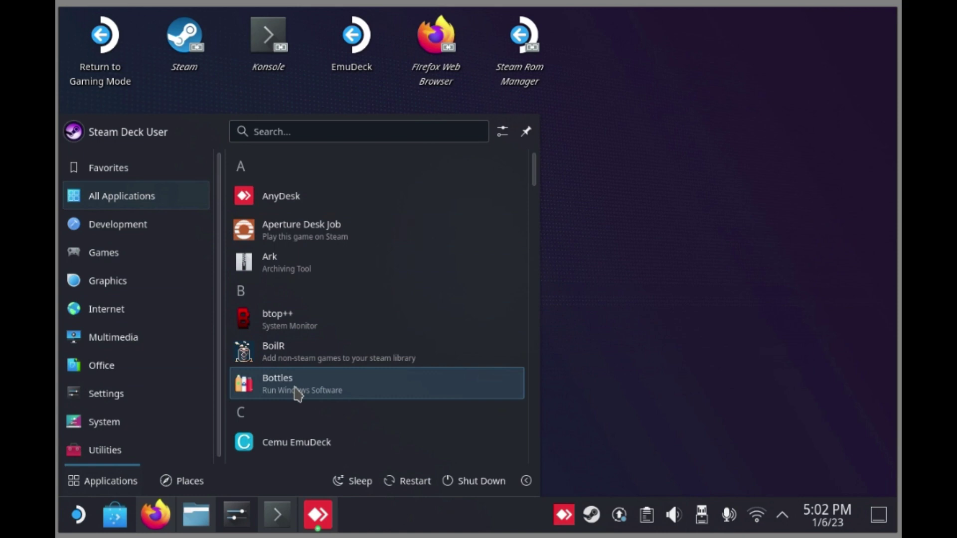
Step: Launch Bottles and create a bottle named 'SpiderMan' with the Custom environment
left_click(298, 386)
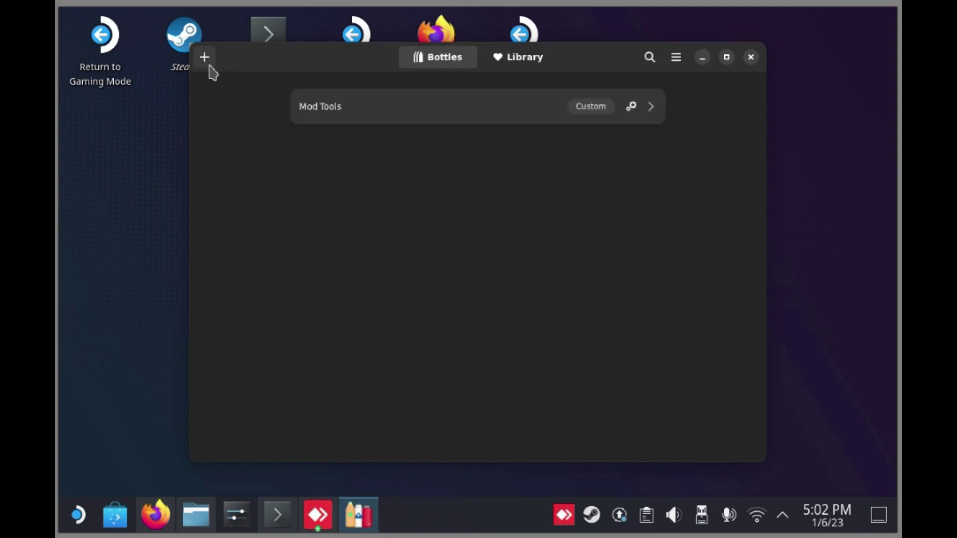
left_click(205, 56)
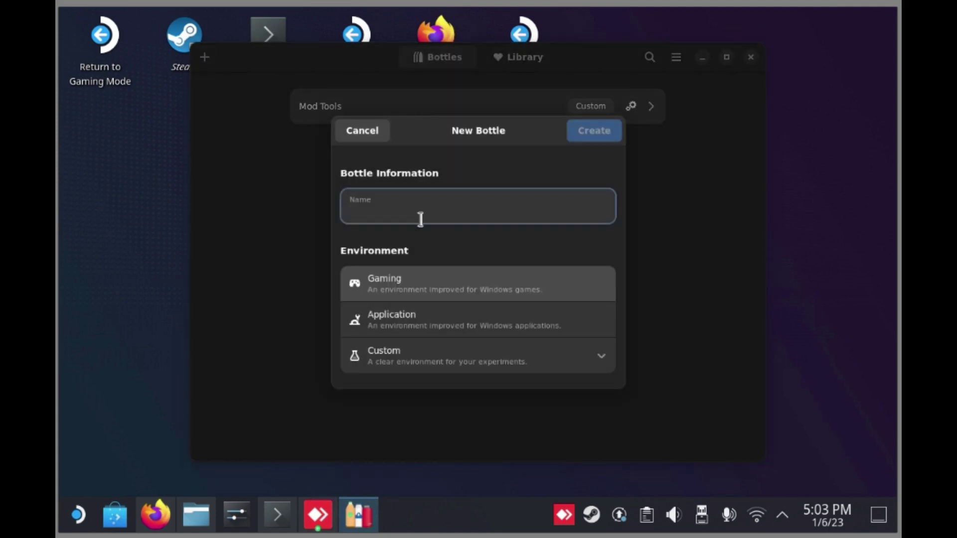
type("SpiderMan")
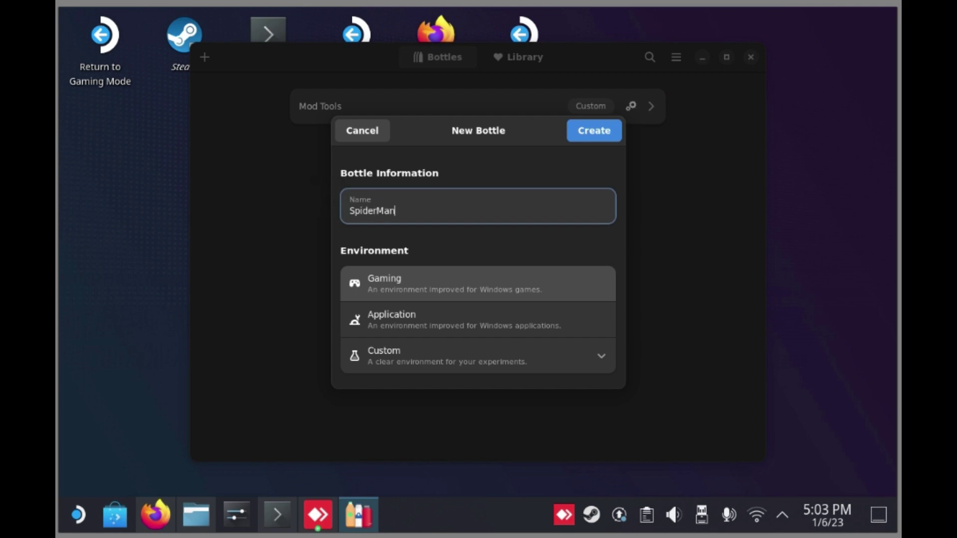
left_click(391, 359)
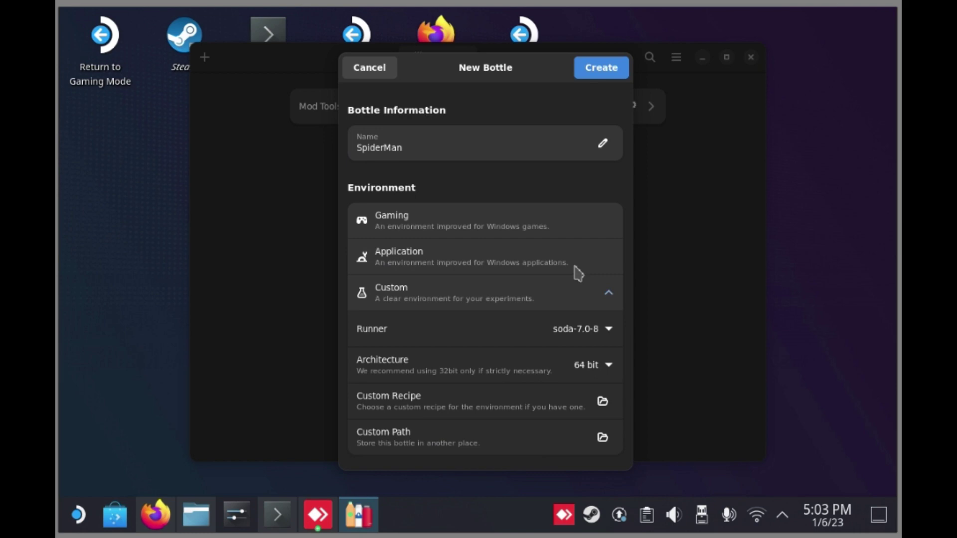
left_click(601, 70)
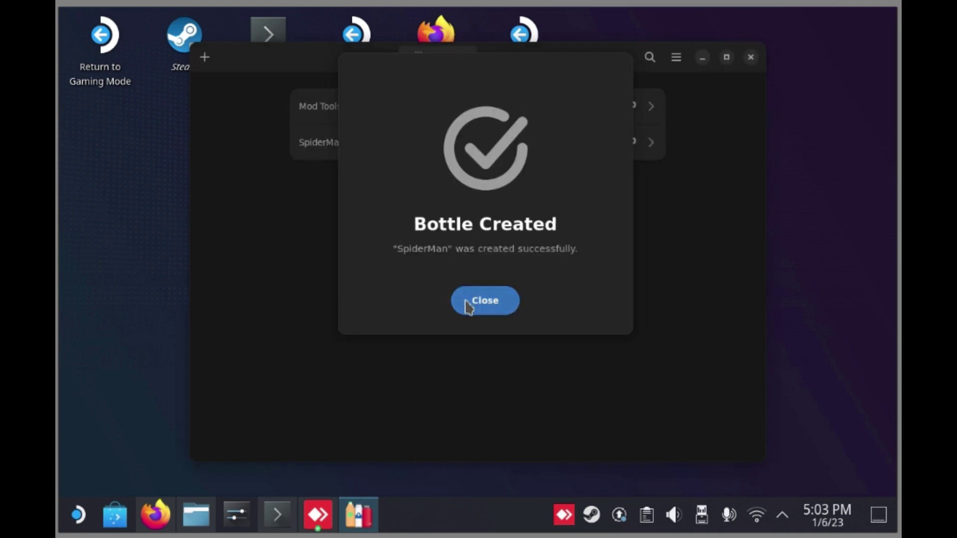
Step: Add the windowsdesktop-runtime-6.0.9-win-x64 installer from Downloads to the SpiderMan bottle's programs
left_click(467, 301)
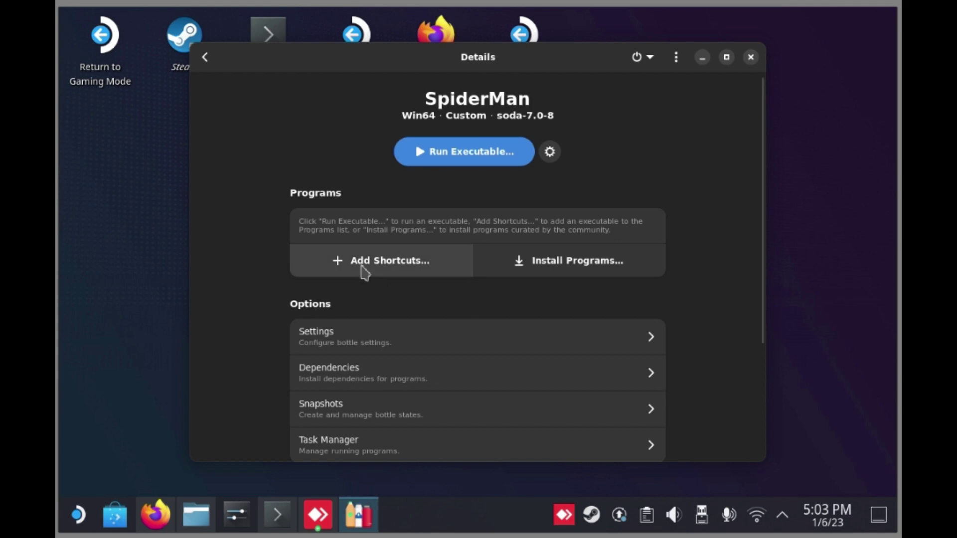
left_click(363, 270)
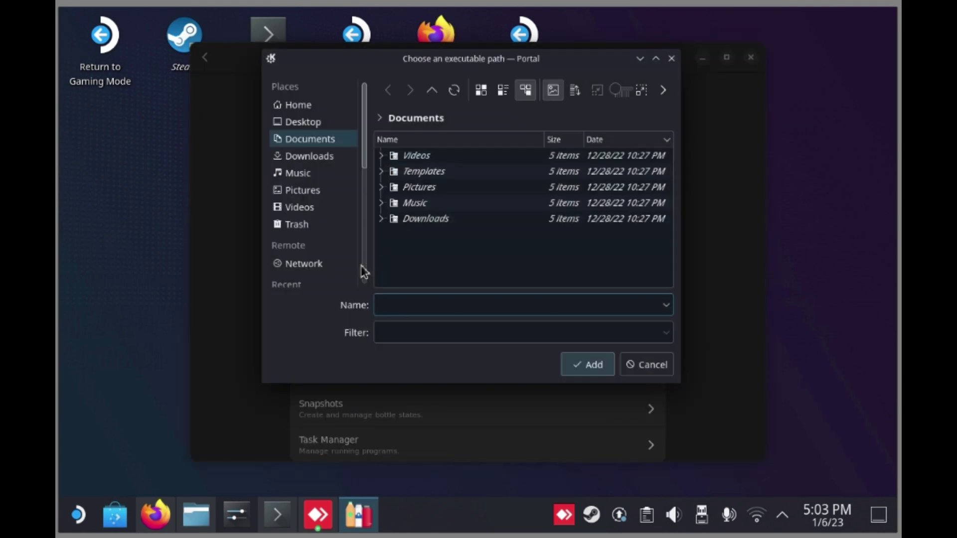
left_click(309, 156)
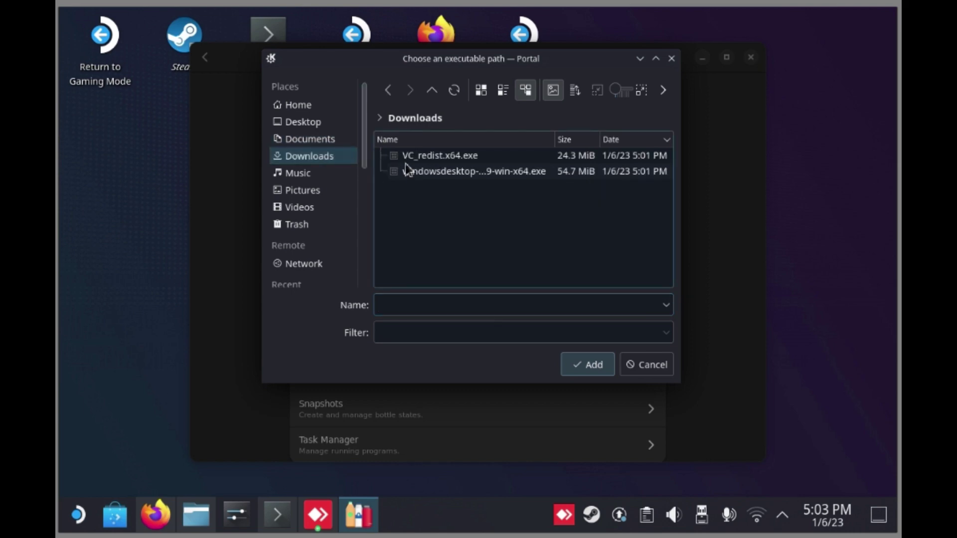
left_click(442, 172)
left_click(593, 369)
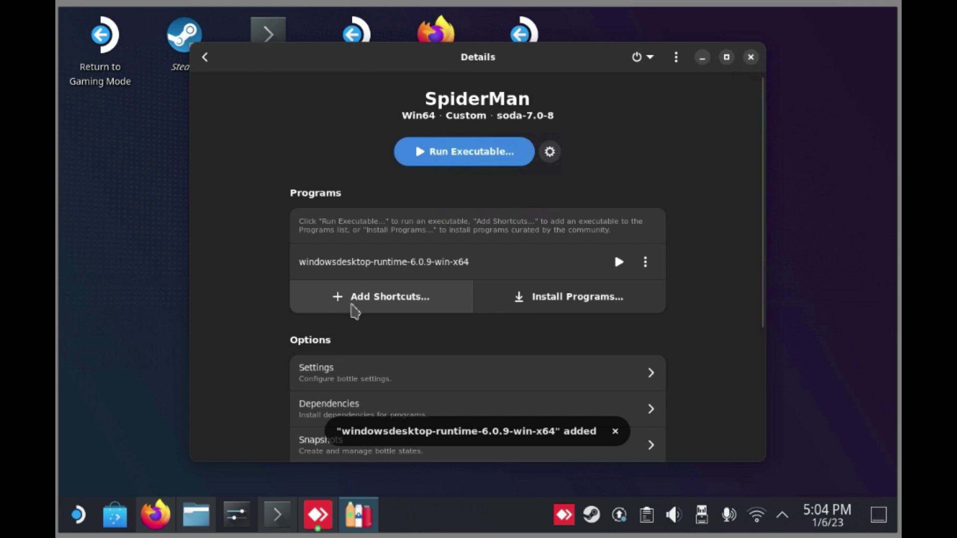
Step: Add the VC_redist.x64.exe installer to the bottle's programs as well
left_click(355, 310)
left_click(398, 156)
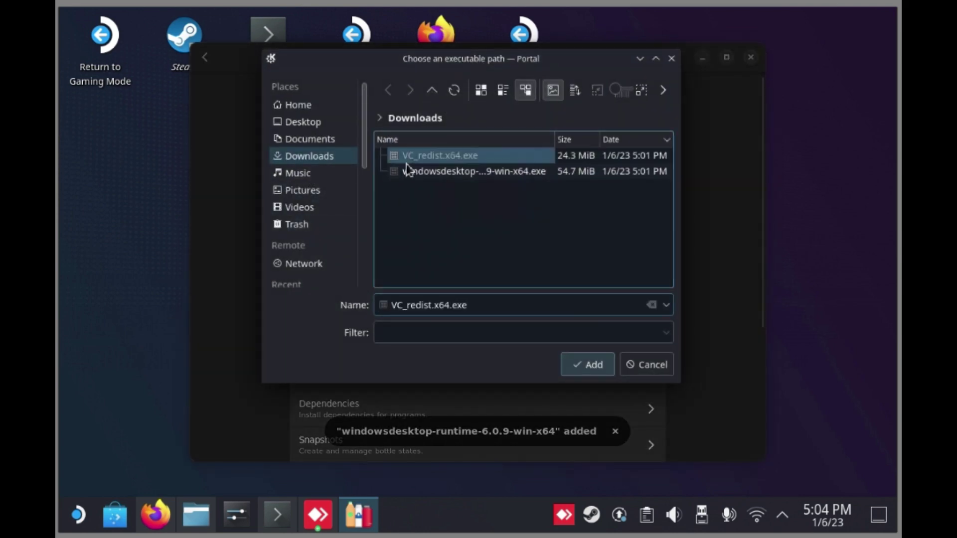
left_click(579, 369)
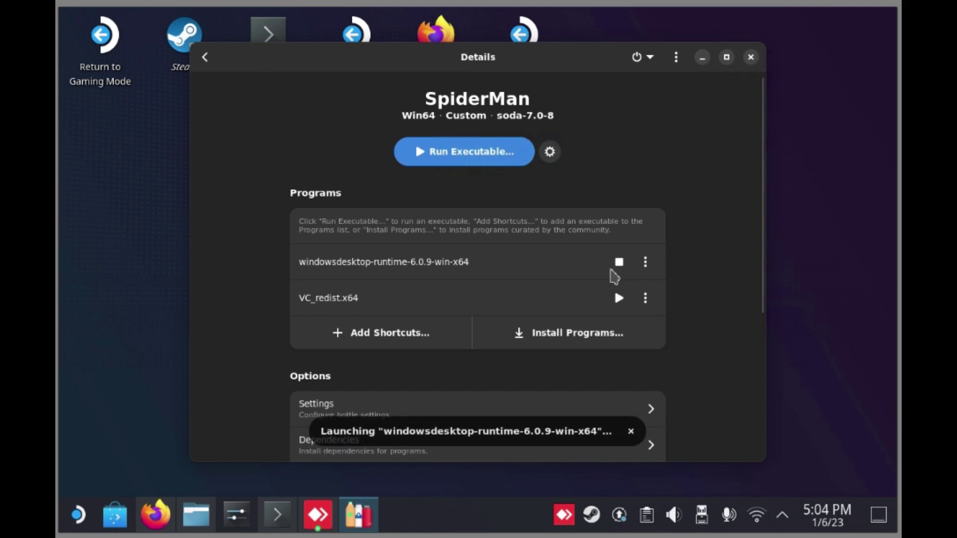
Step: Install .NET Desktop Runtime 6.0.9, then accept the license and install Visual C++ 2015-2022 Redistributable
left_click(575, 407)
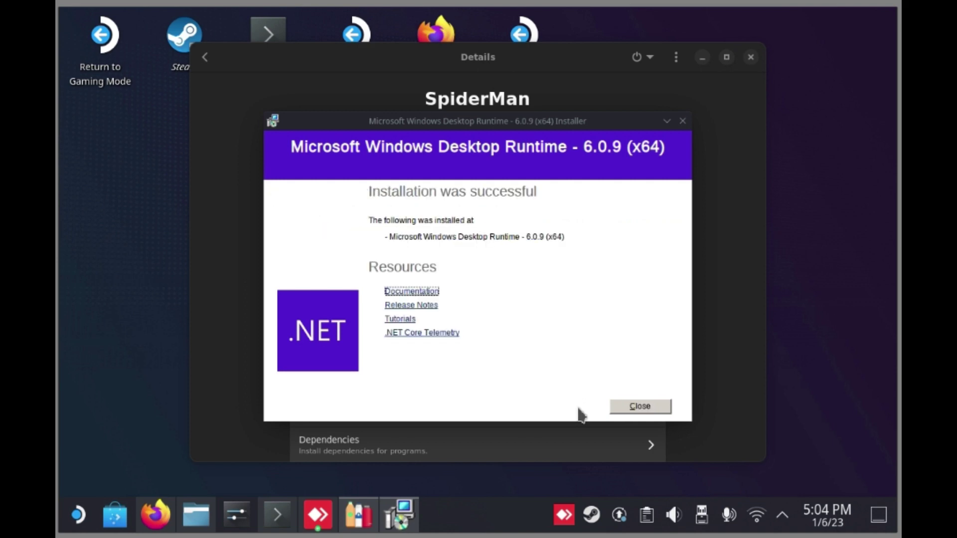
left_click(623, 406)
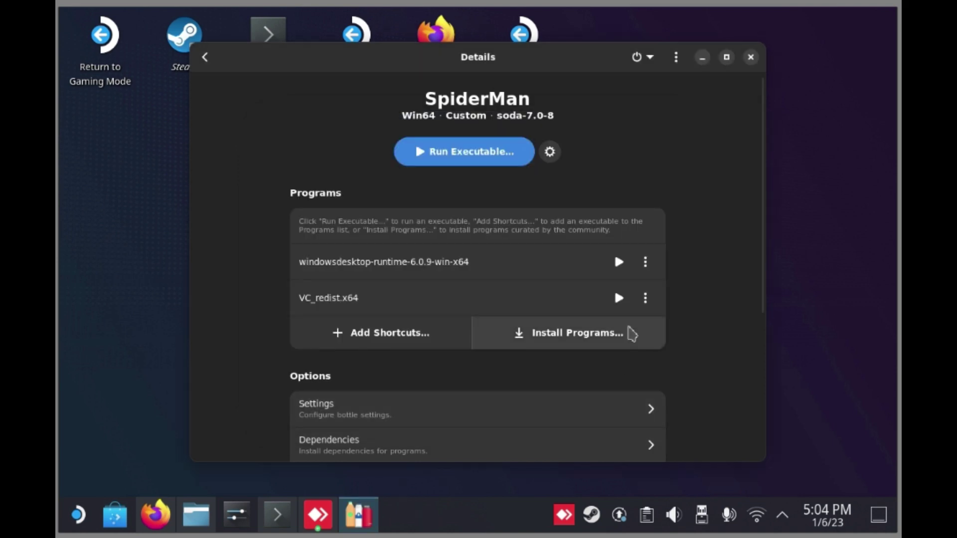
left_click(629, 308)
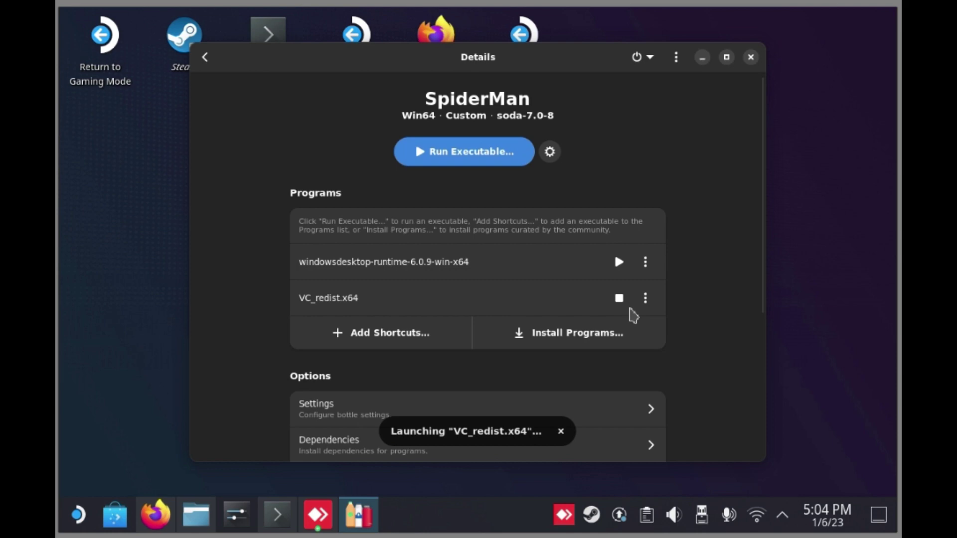
left_click(415, 329)
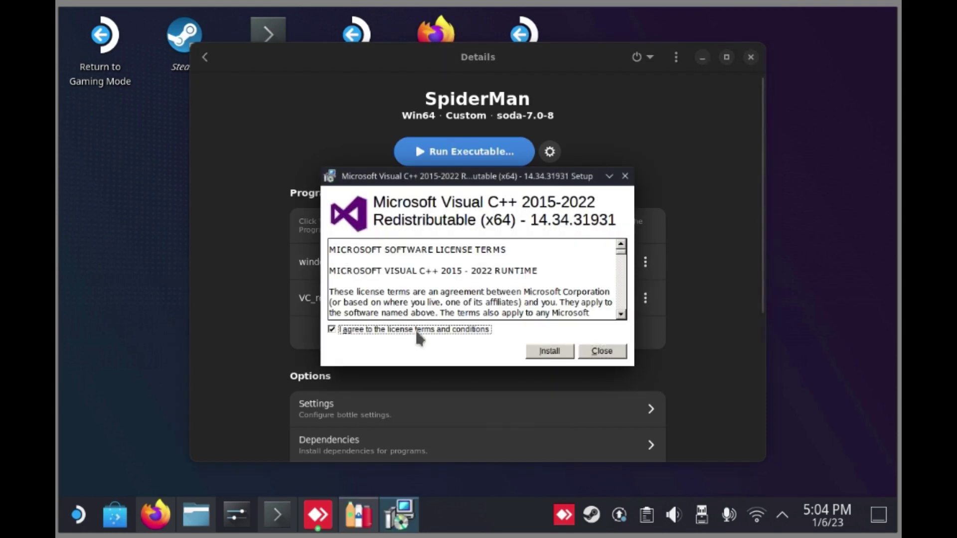
left_click(554, 354)
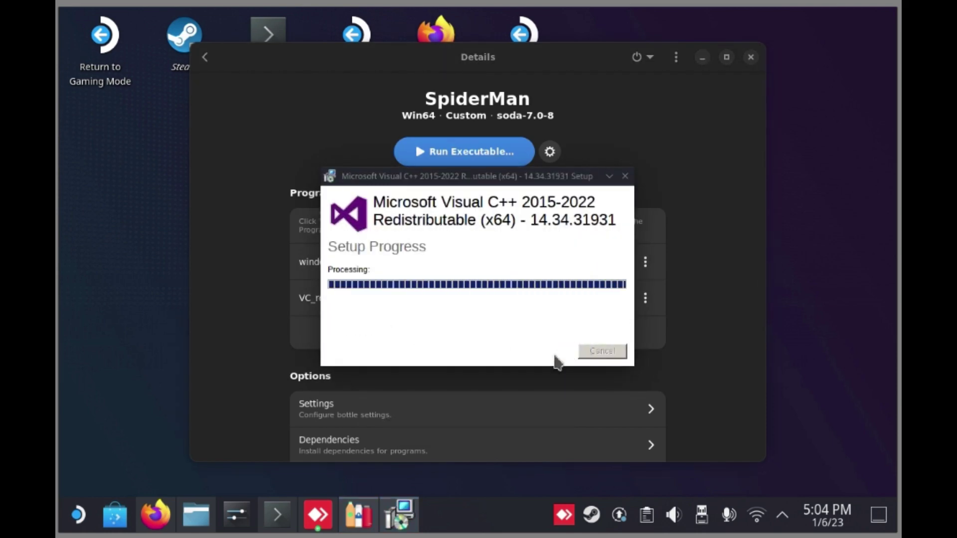
left_click(602, 352)
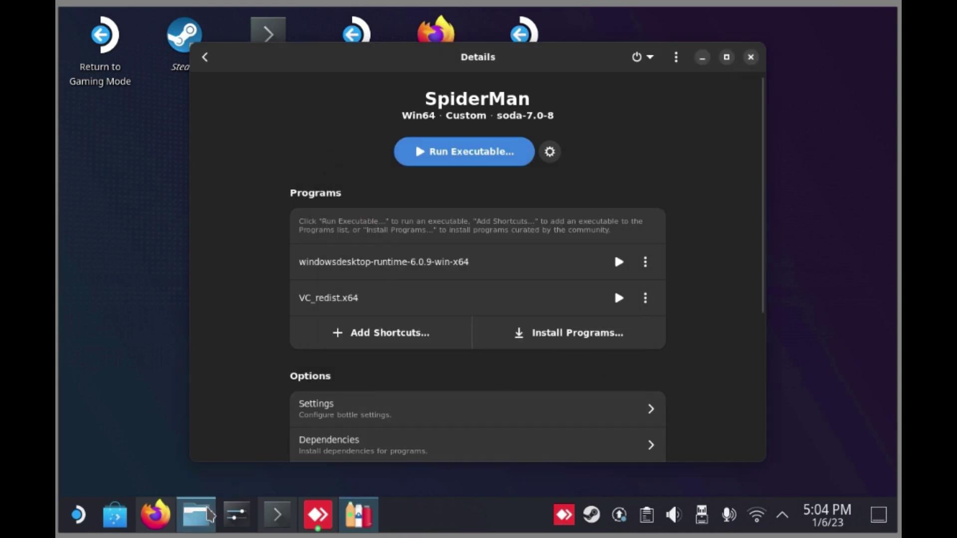
Step: Open Dolphin and turn on Show Hidden Files
left_click(201, 526)
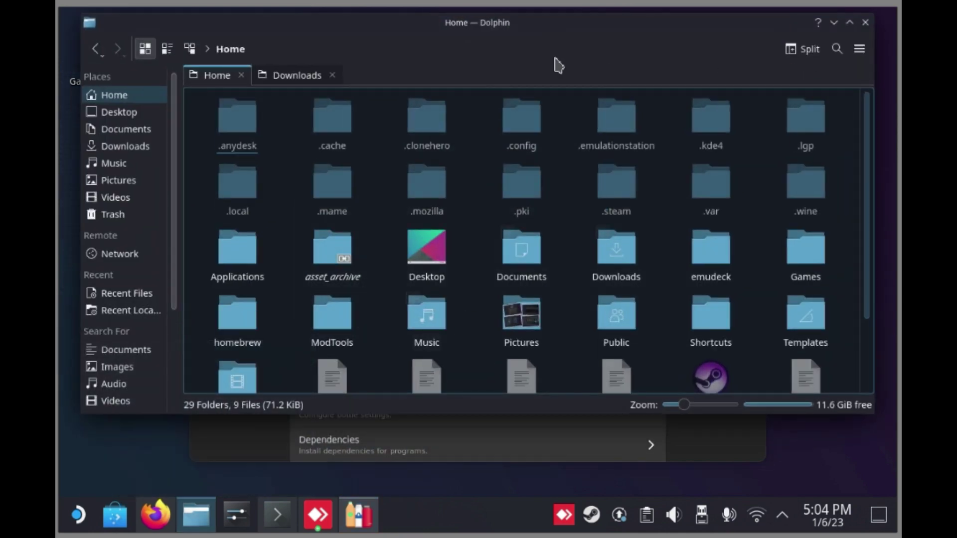
left_click(859, 50)
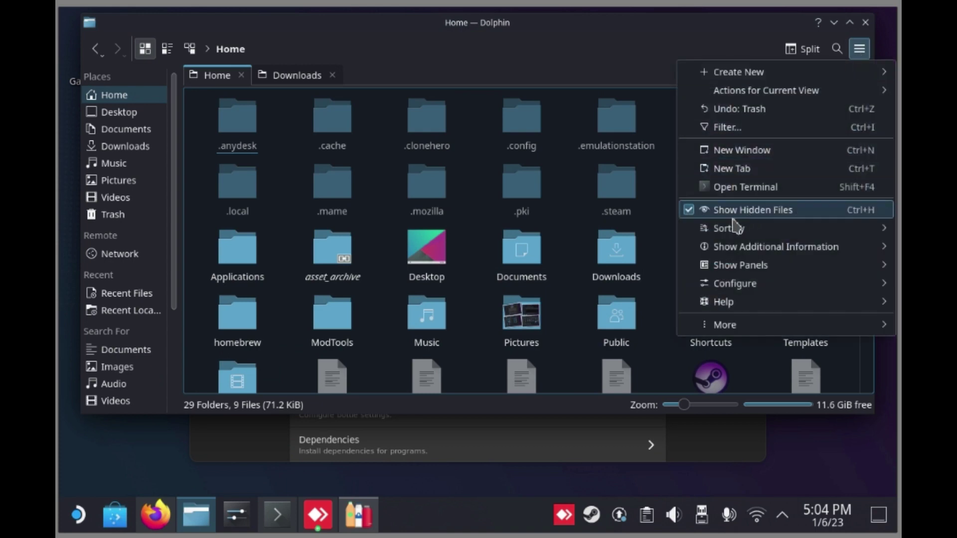
left_click(755, 210)
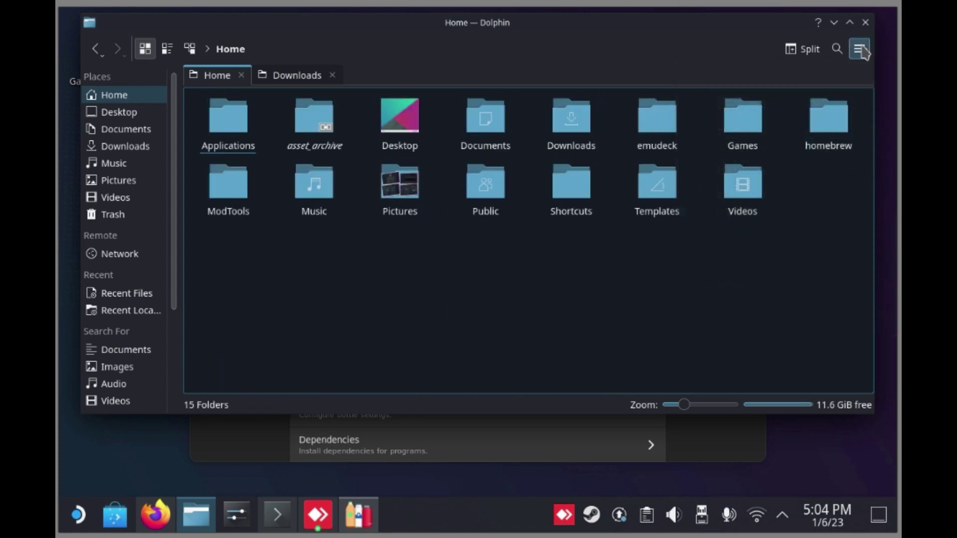
left_click(859, 48)
left_click(698, 210)
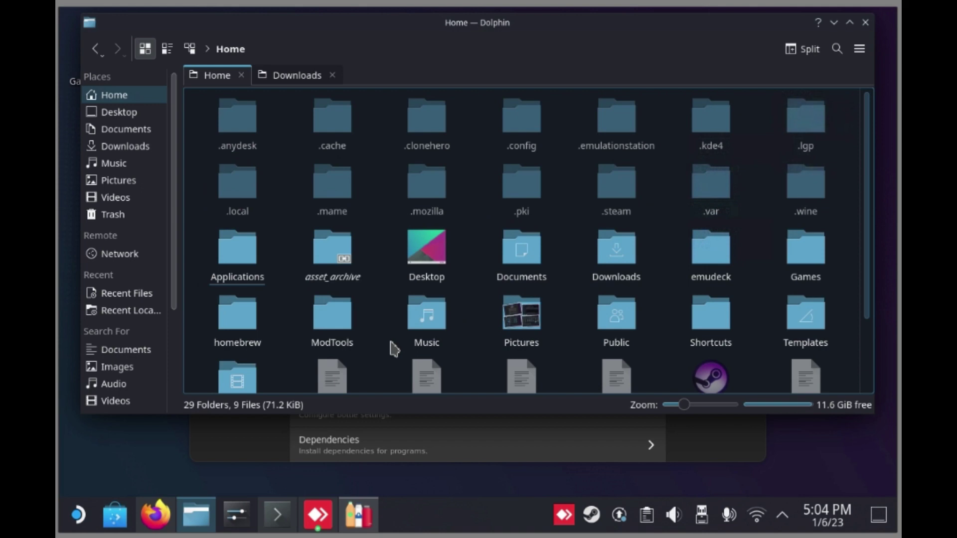
Step: Browse to .local/share/Steam/steamapps/common and copy the Spider-Man Remastered folder's location
left_click(254, 199)
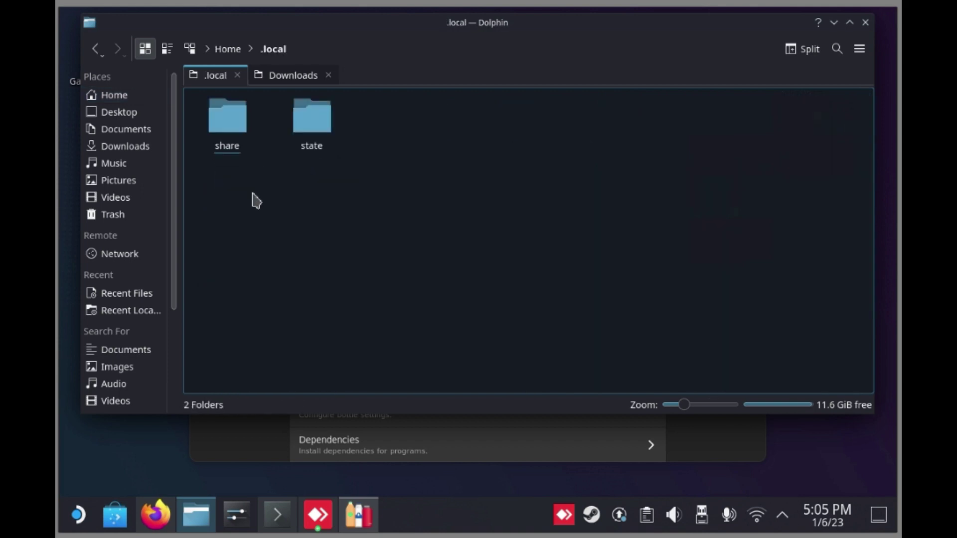
left_click(238, 138)
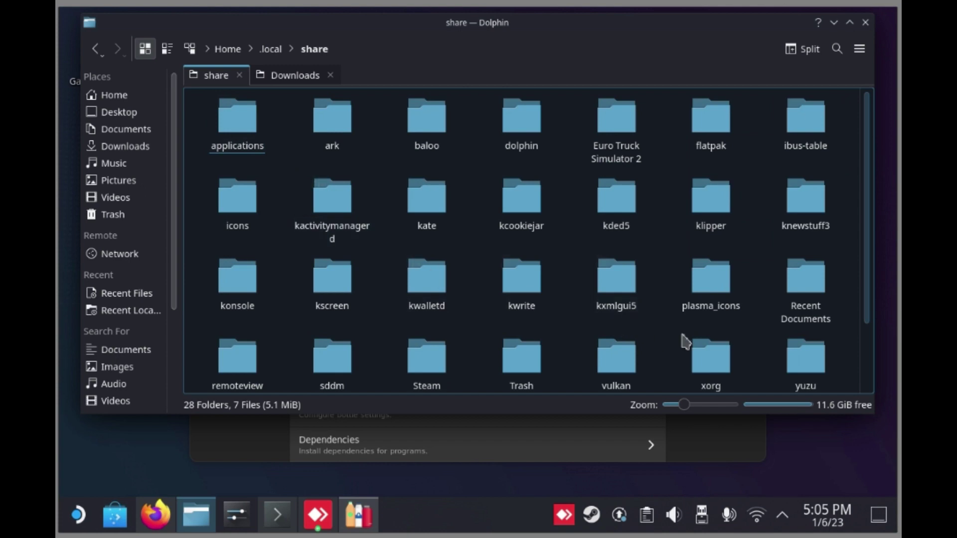
scroll(685, 342, "down", 3)
left_click(434, 264)
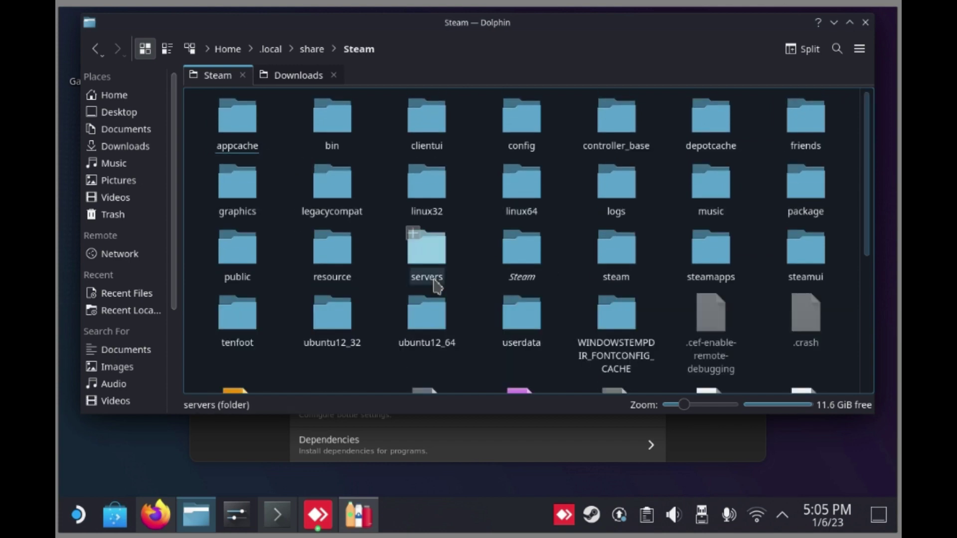
left_click(708, 265)
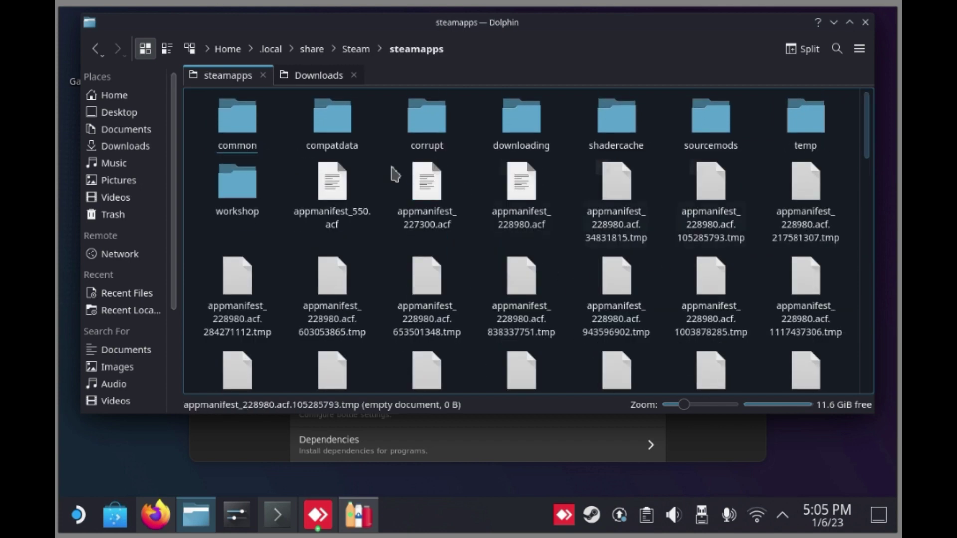
left_click(239, 128)
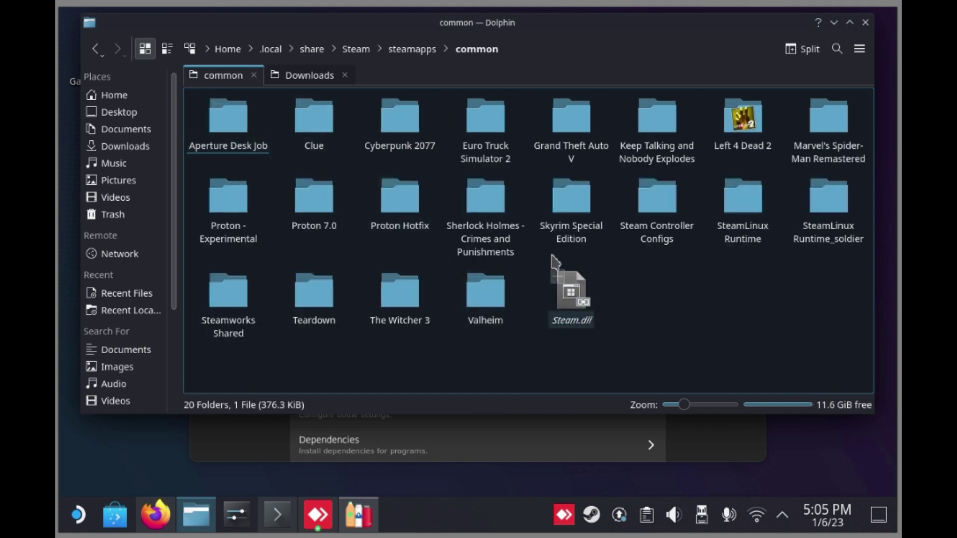
right_click(817, 153)
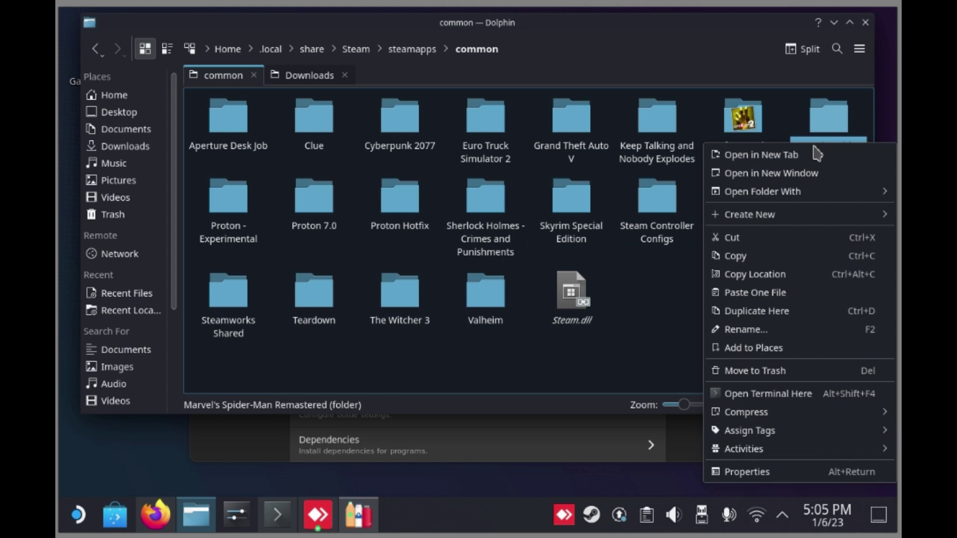
left_click(758, 279)
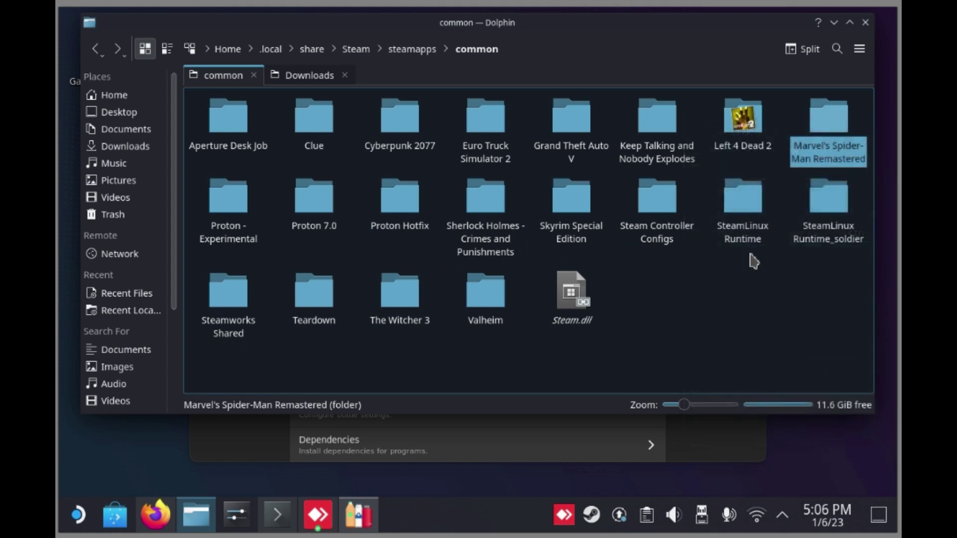
Step: Return to the Home folder and open the Games folder
left_click(116, 96)
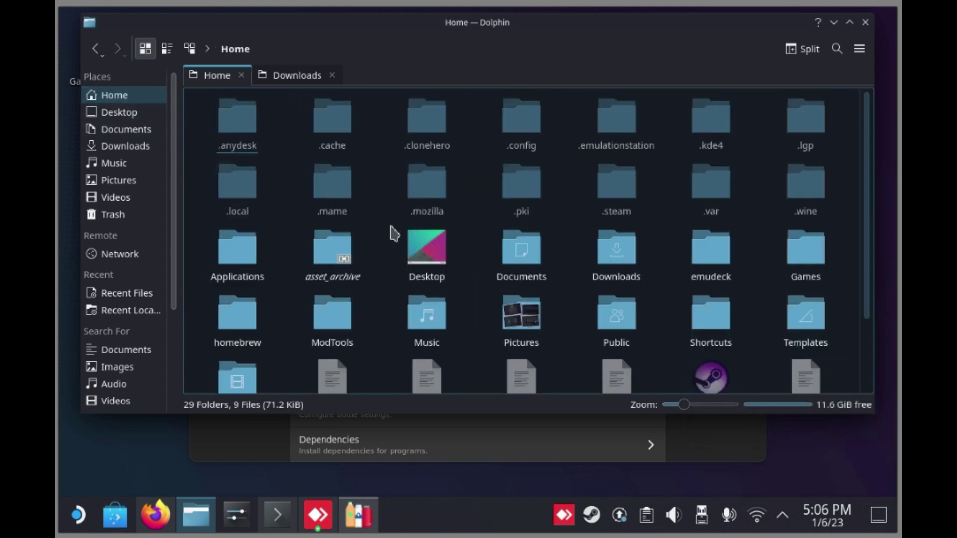
right_click(761, 272)
mouse_move(748, 273)
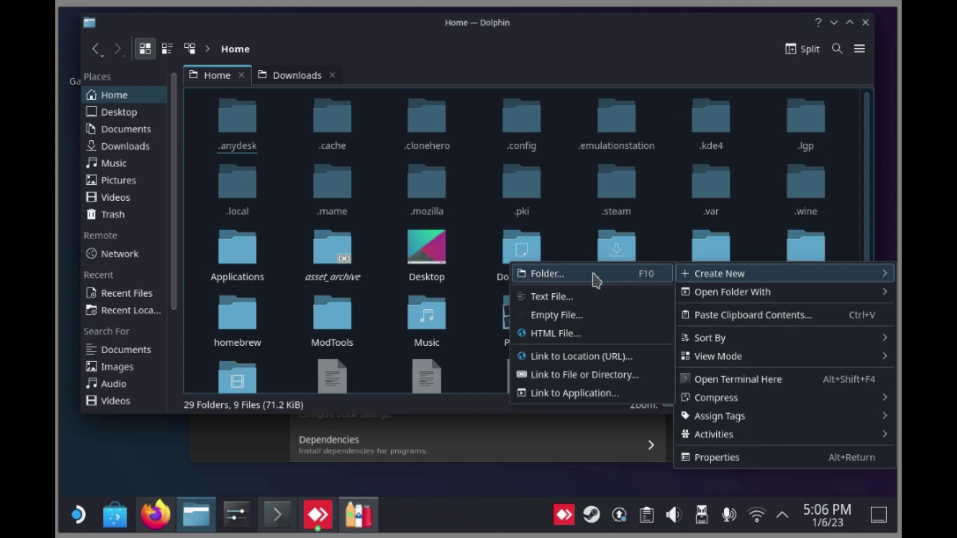
left_click(754, 248)
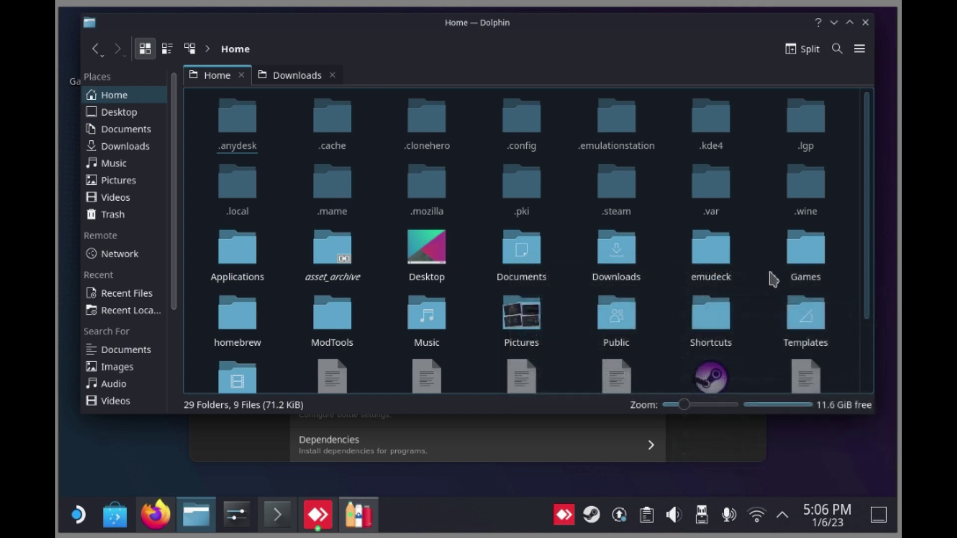
left_click(812, 272)
double_click(812, 272)
Step: Create a link named SM targeting the pasted Spider-Man path, then open it and check its path
right_click(425, 225)
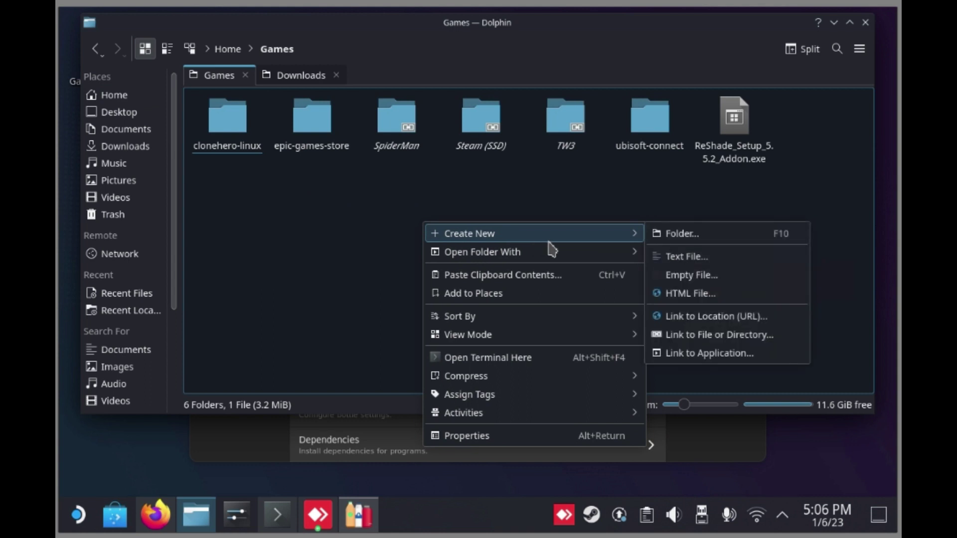
left_click(702, 335)
left_click(398, 207)
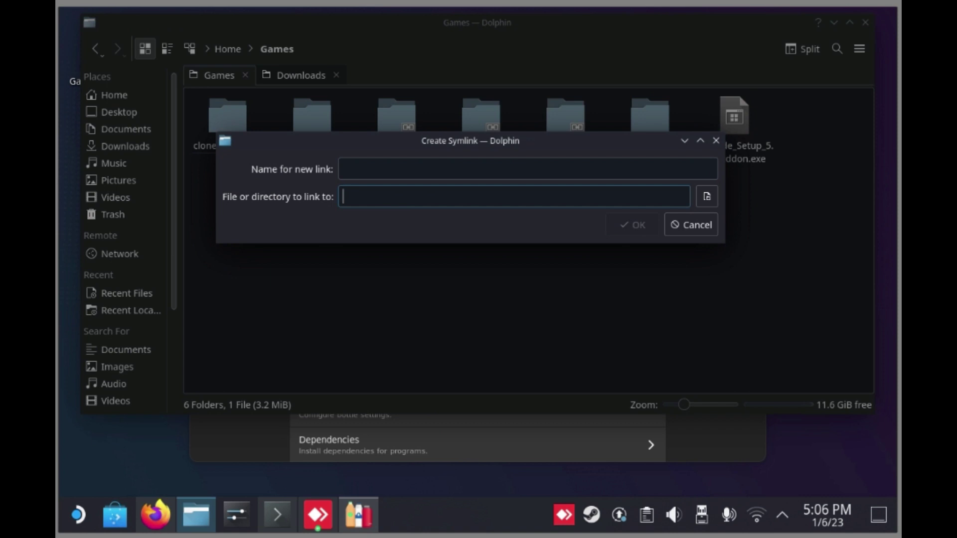
key("ctrl+v")
key("shift+Tab")
type("S")
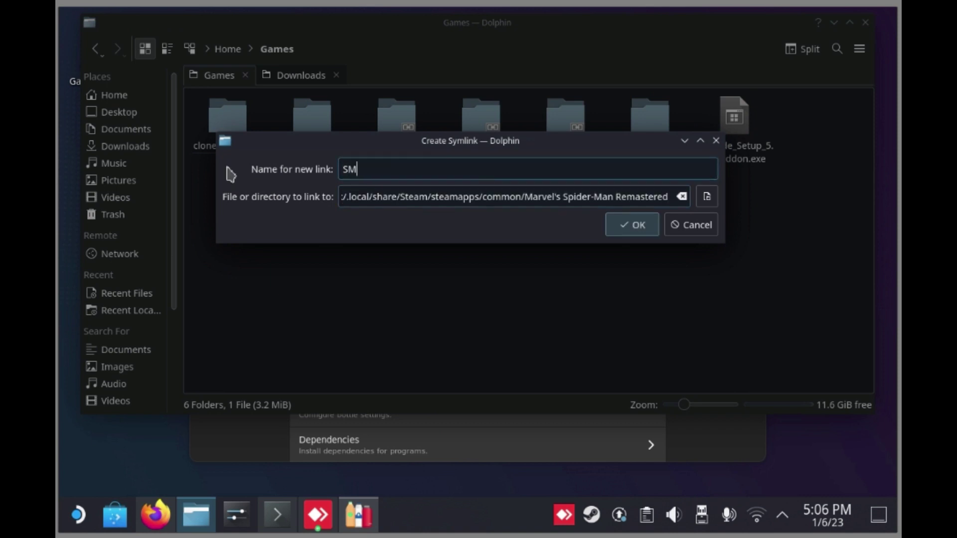
left_click(641, 228)
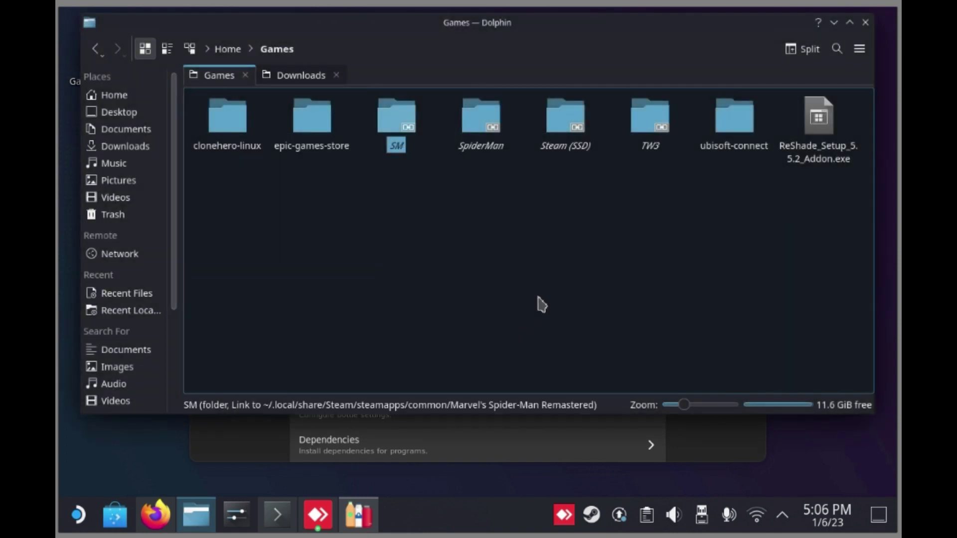
left_click(404, 128)
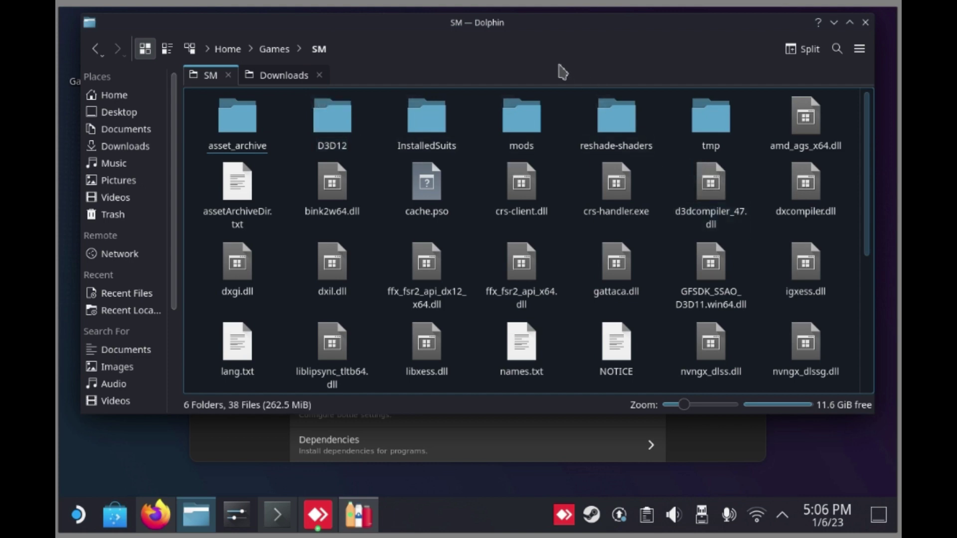
left_click(541, 49)
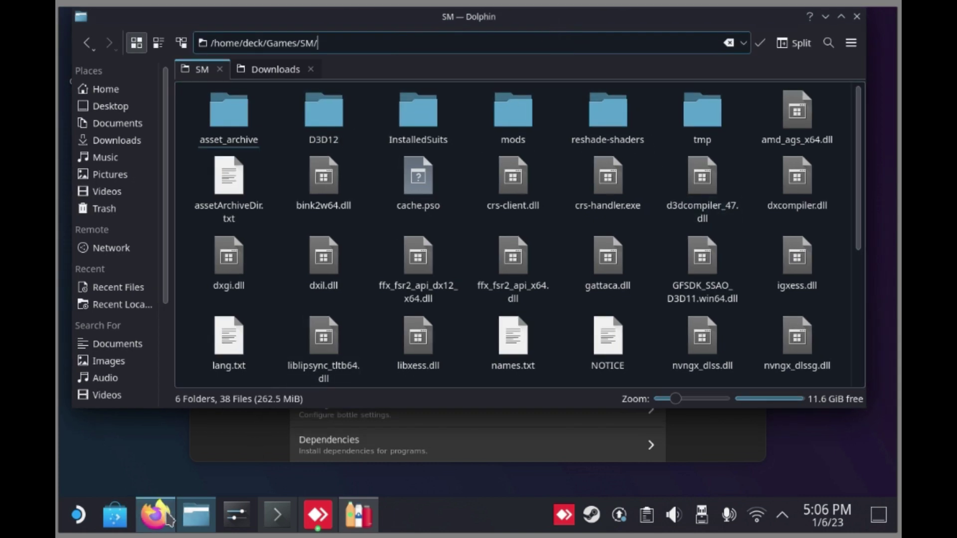
Step: Manually download Suit Adding Tool from the mod's Files tab in Firefox and check the downloads list
left_click(155, 515)
scroll(491, 313, "up", 4)
scroll(414, 306, "up", 6)
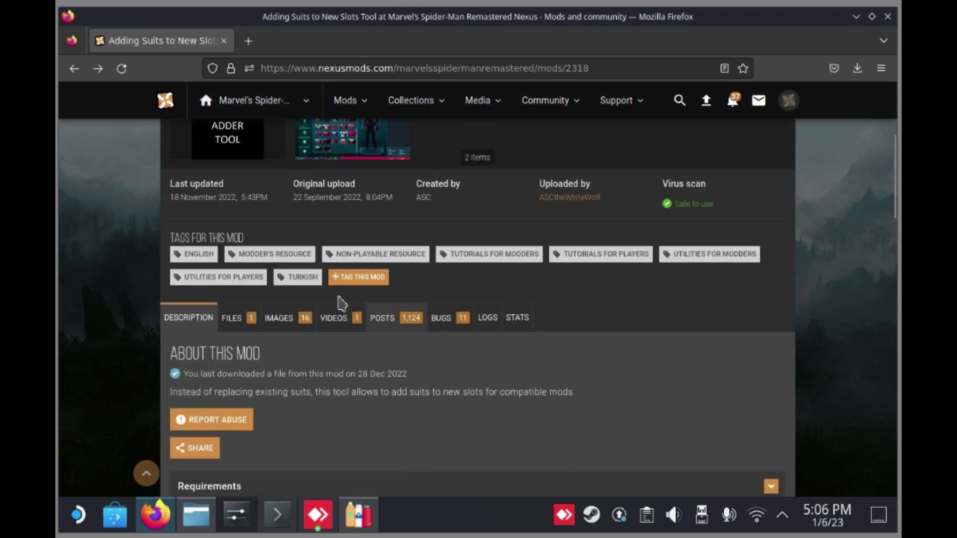
left_click(254, 320)
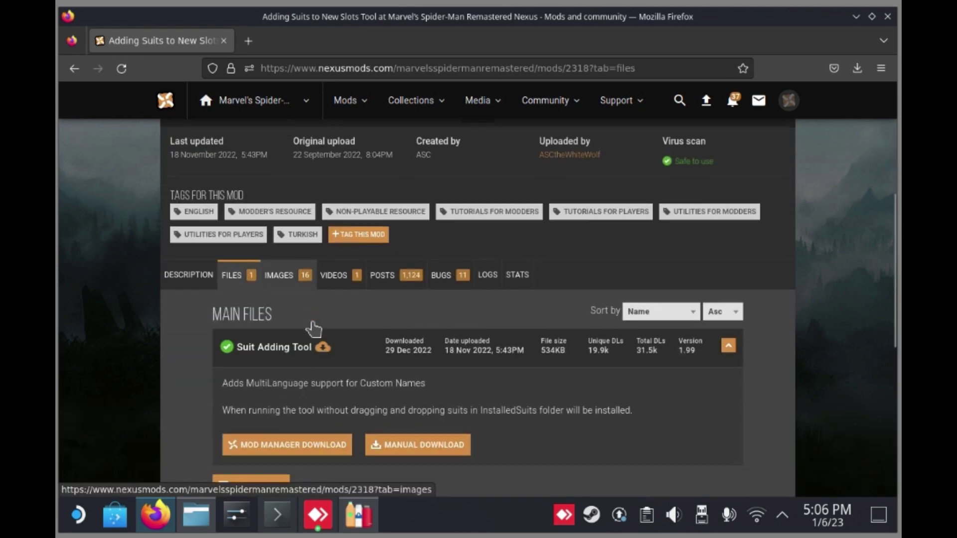
scroll(313, 329, "down", 1)
left_click(414, 421)
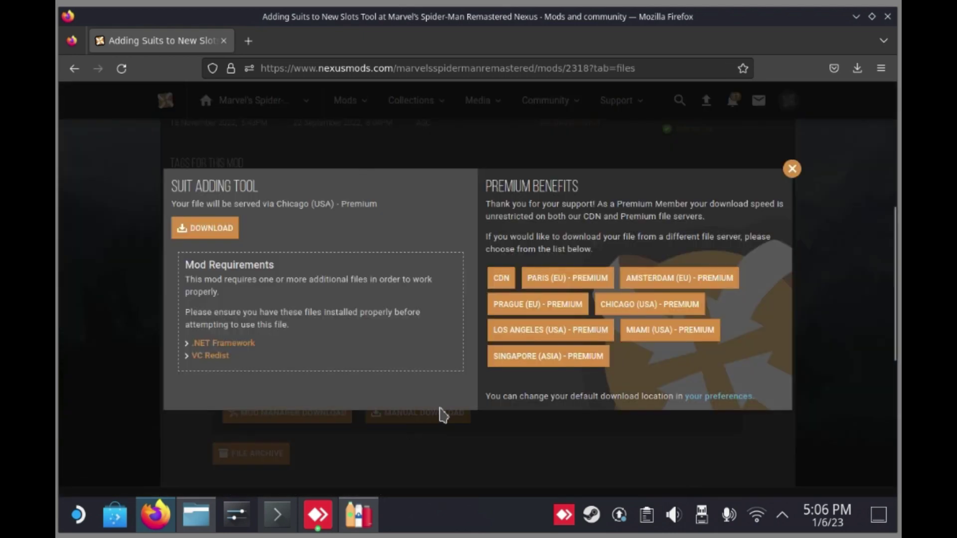
left_click(220, 232)
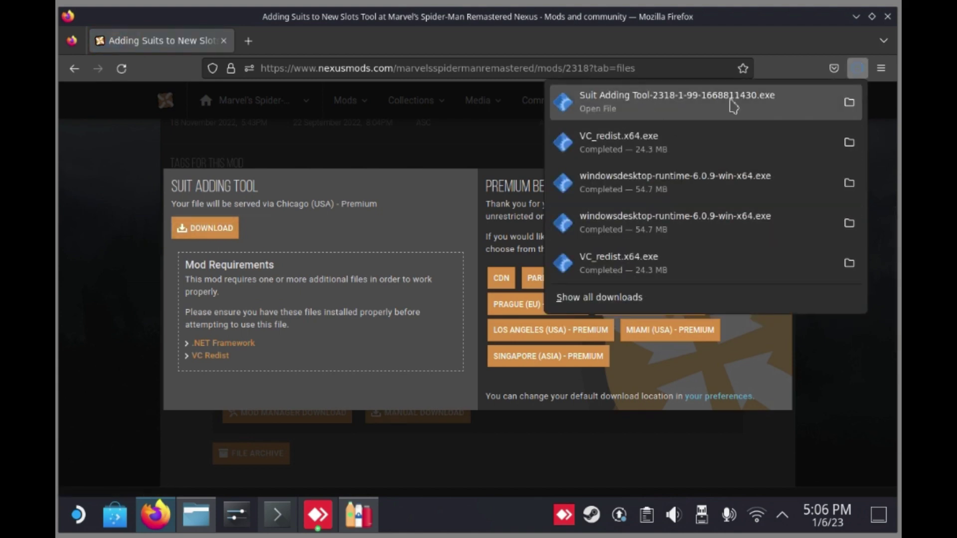
left_click(810, 54)
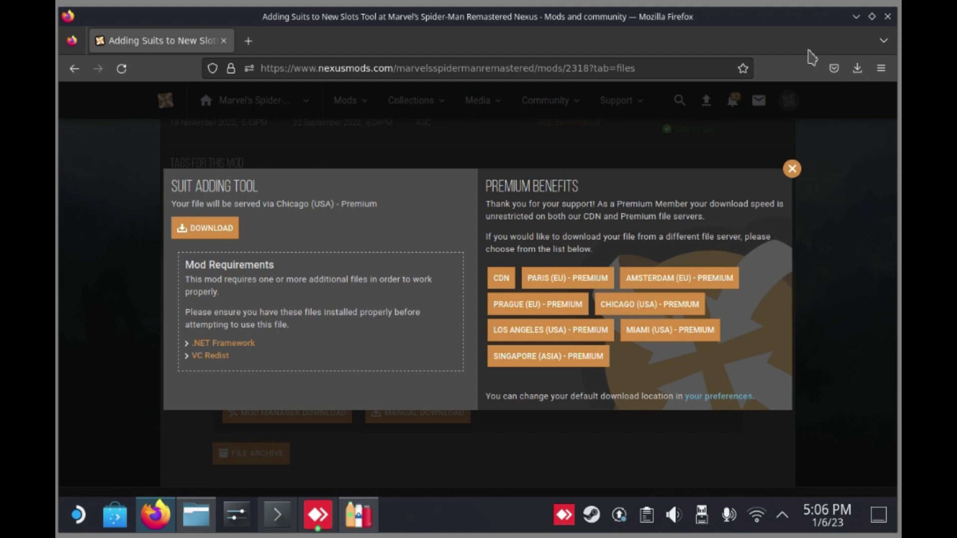
left_click(856, 16)
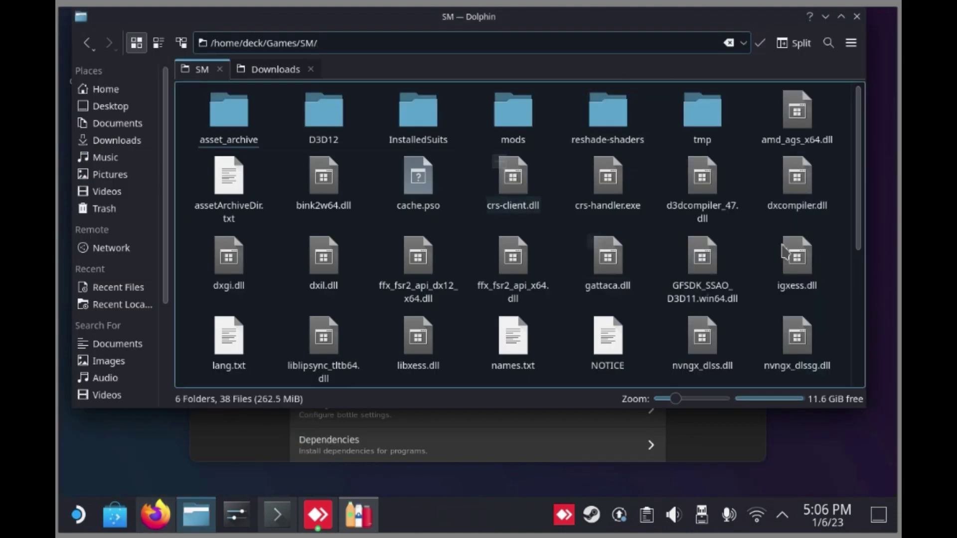
scroll(793, 224, "down", 1)
scroll(786, 252, "down", 3)
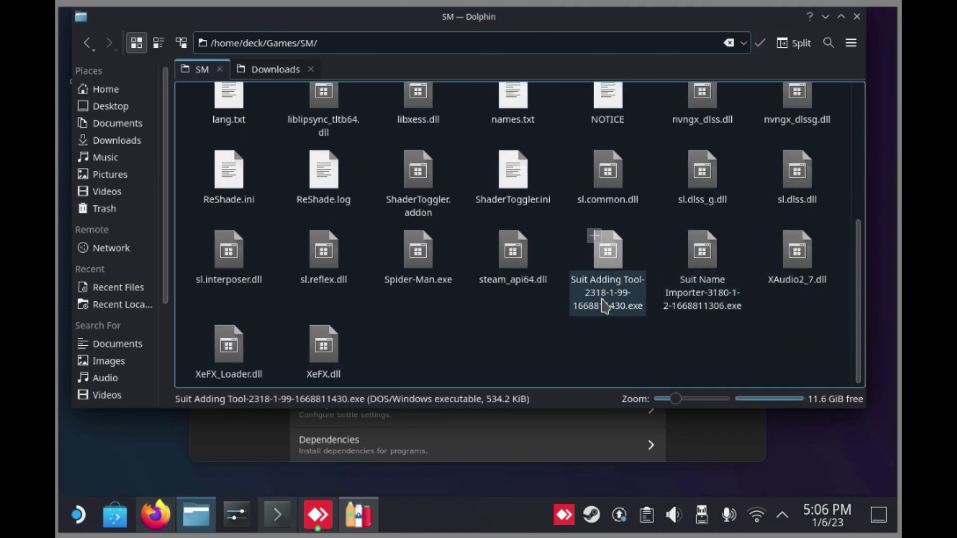
mouse_move(607, 269)
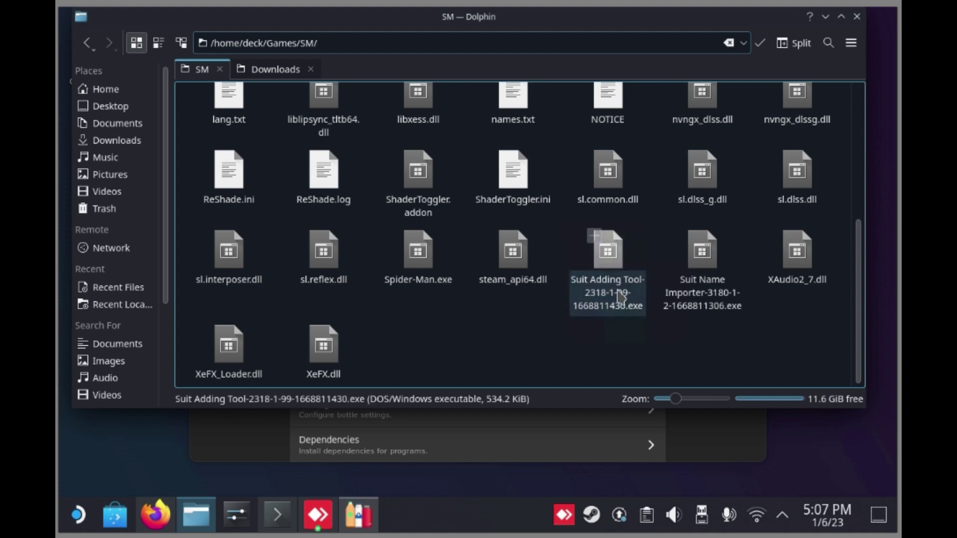
left_click(598, 252)
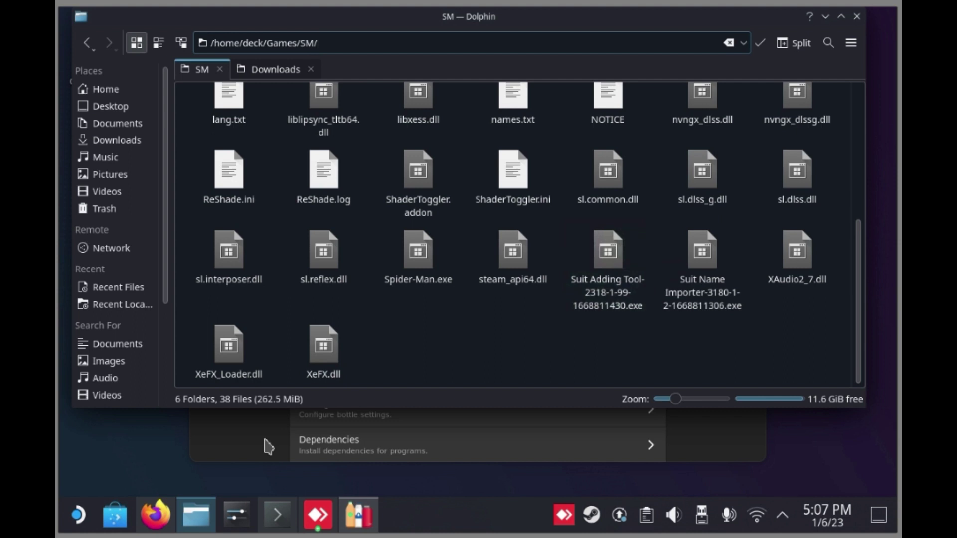
Step: In the SpiderMan bottle, browse for a new program to Home > Games > SM
left_click(268, 447)
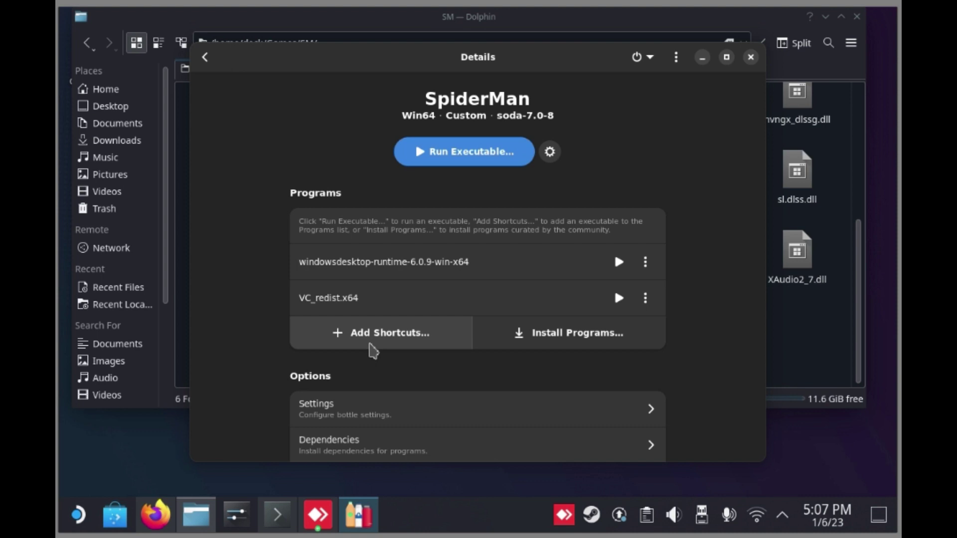
left_click(373, 349)
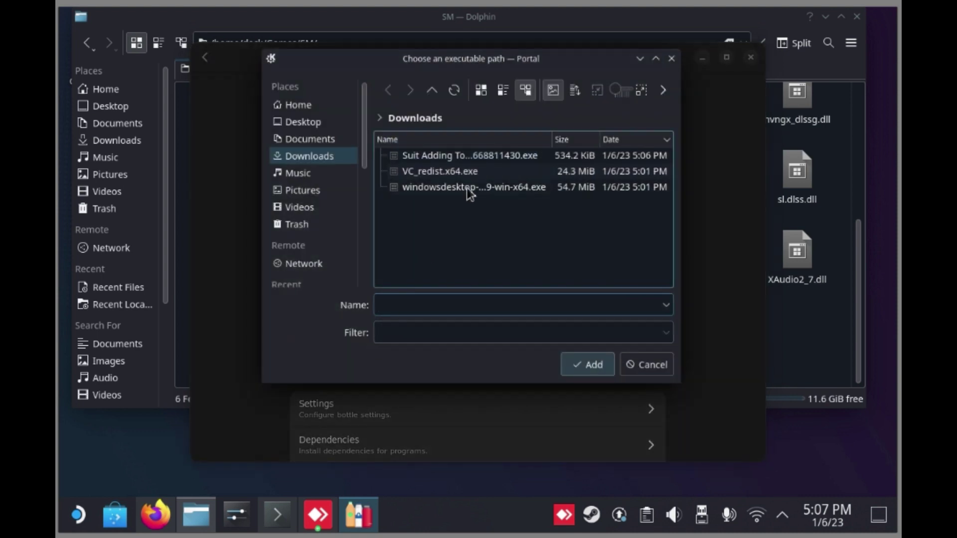
left_click(442, 97)
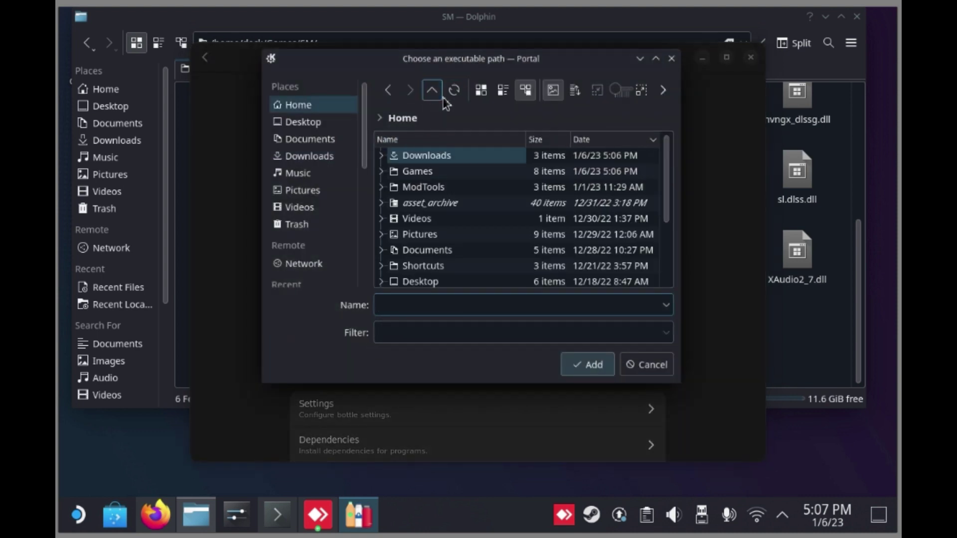
double_click(412, 173)
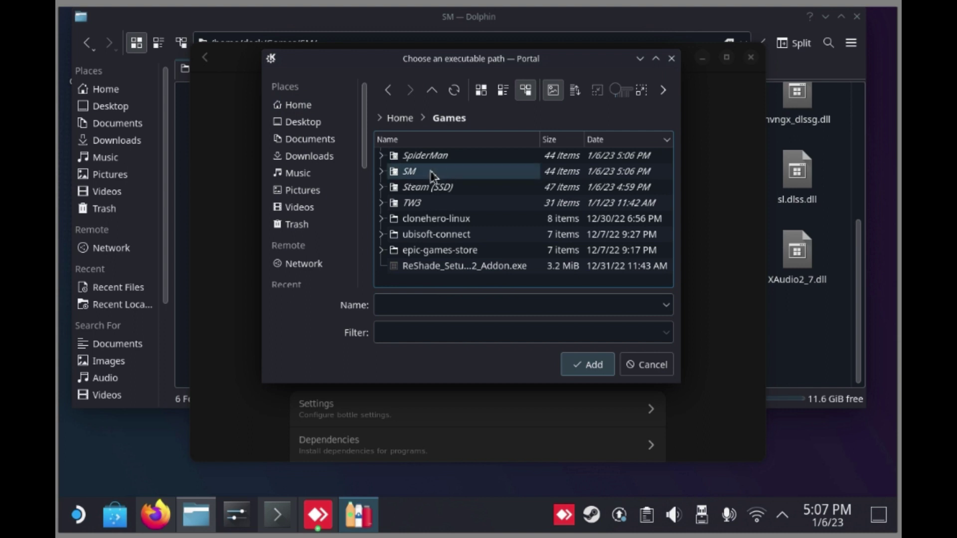
double_click(413, 172)
Step: Sort the files by name, then add the Suit Adding Tool .exe to the bottle
scroll(449, 239, "down", 5)
scroll(449, 257, "down", 2)
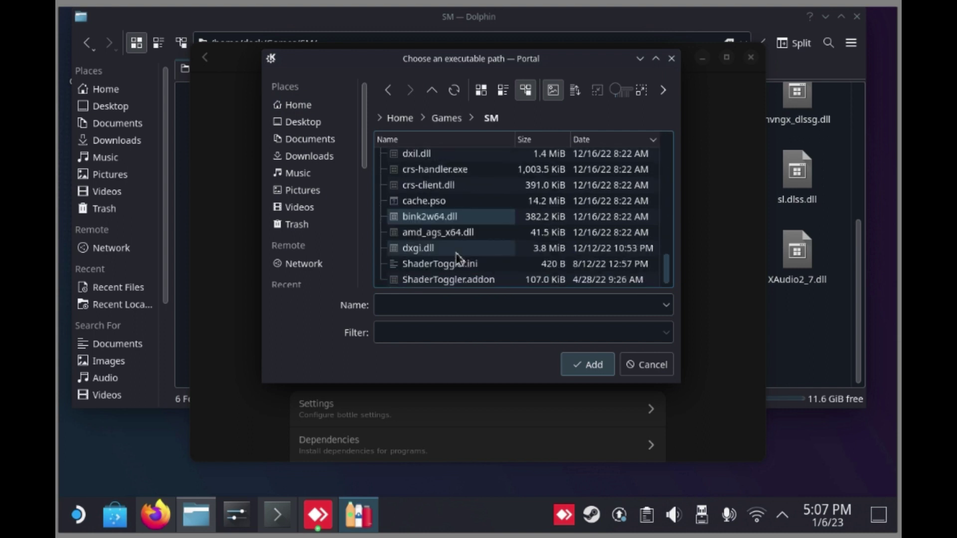
scroll(448, 264, "up", 3)
scroll(451, 274, "up", 3)
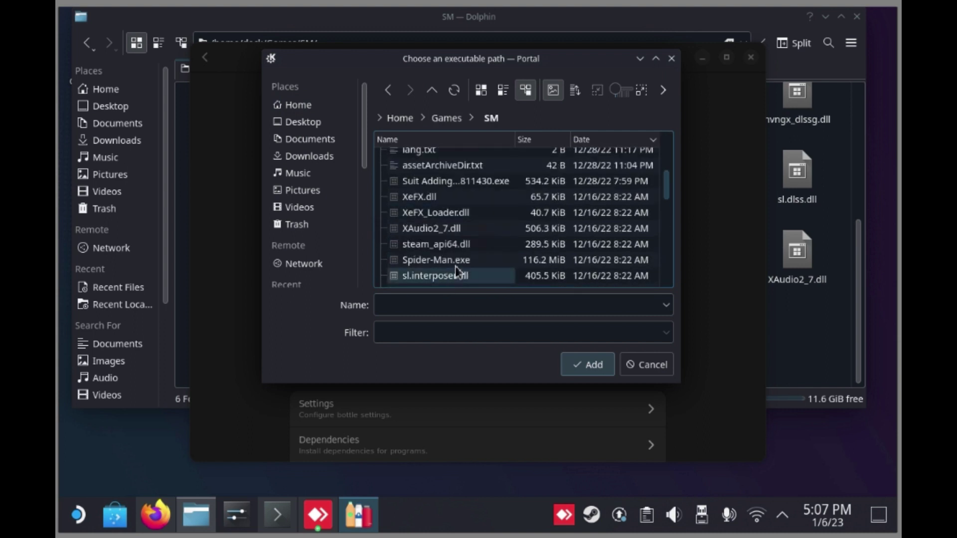
scroll(458, 269, "up", 3)
left_click(462, 269)
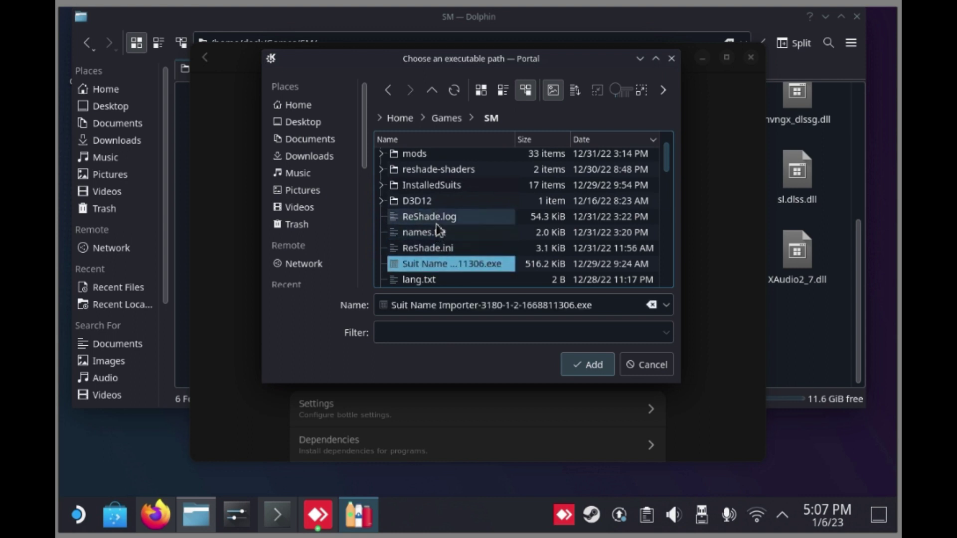
scroll(437, 227, "up", 1)
scroll(437, 227, "down", 3)
scroll(438, 229, "down", 2)
scroll(437, 229, "down", 5)
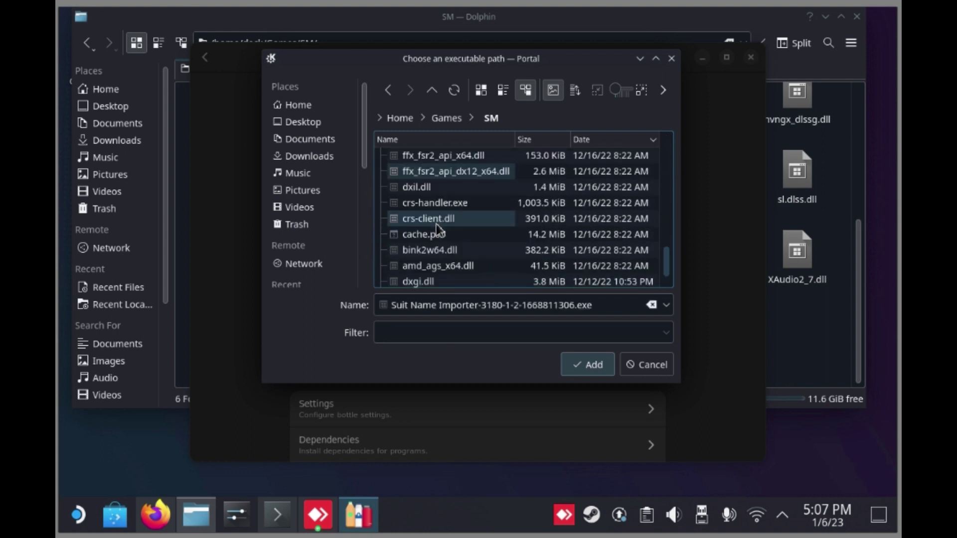
scroll(435, 219, "up", 2)
scroll(431, 199, "up", 3)
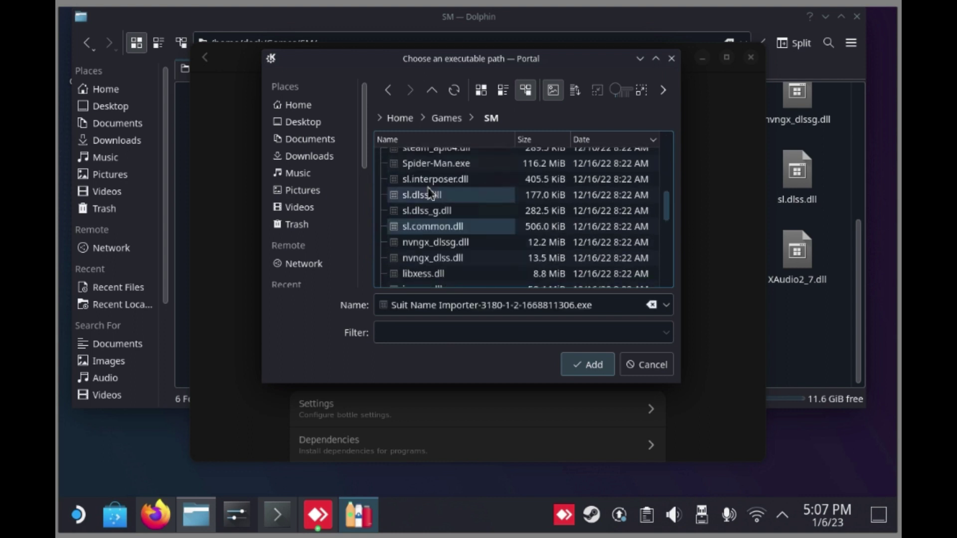
left_click(431, 145)
left_click(451, 265)
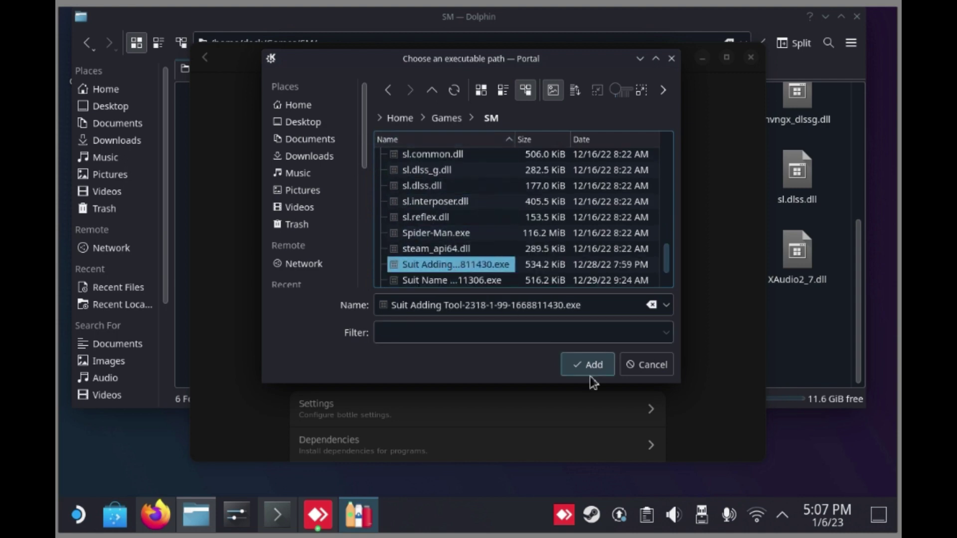
left_click(590, 373)
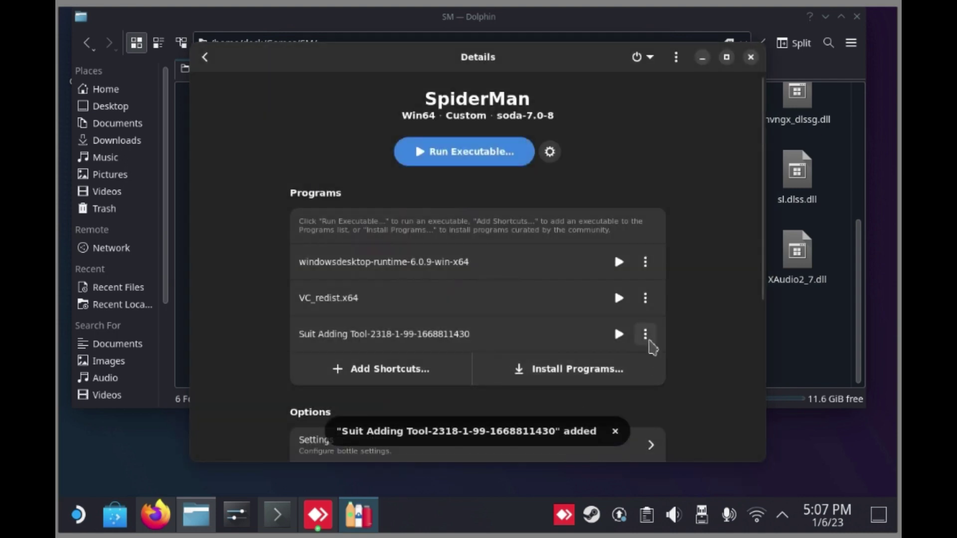
Step: Dismiss the Suit Adding Tool's options menu, minimize Dolphin, and reposition the Bottles Details window
left_click(646, 335)
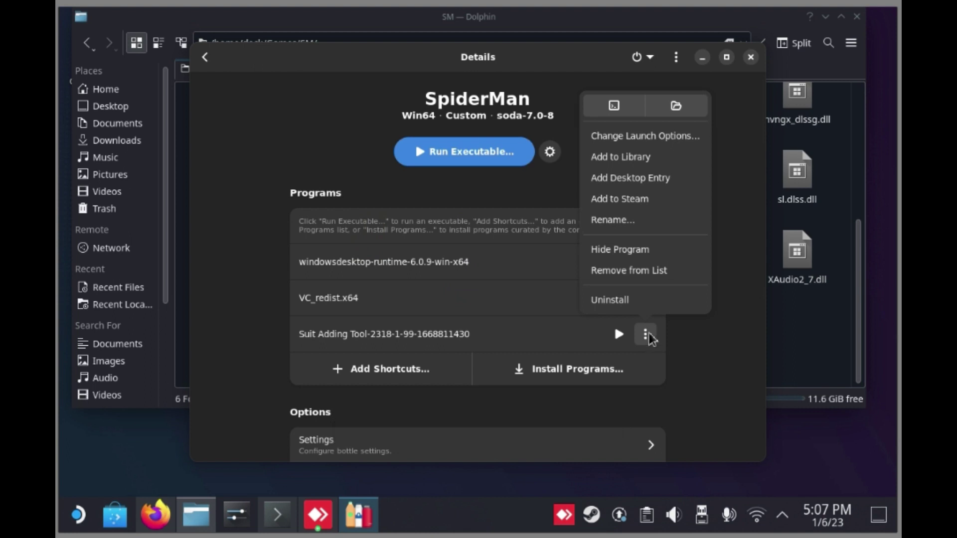
left_click(624, 138)
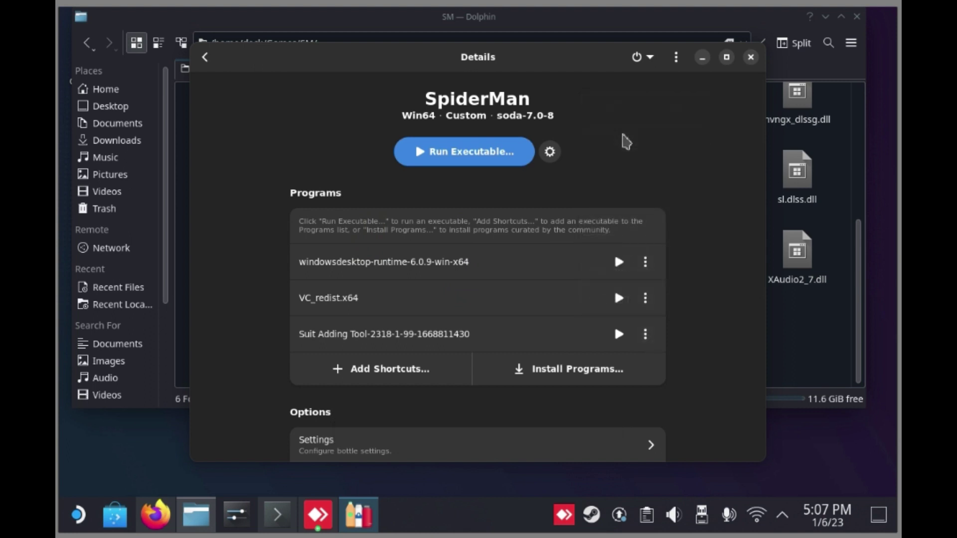
left_click(656, 340)
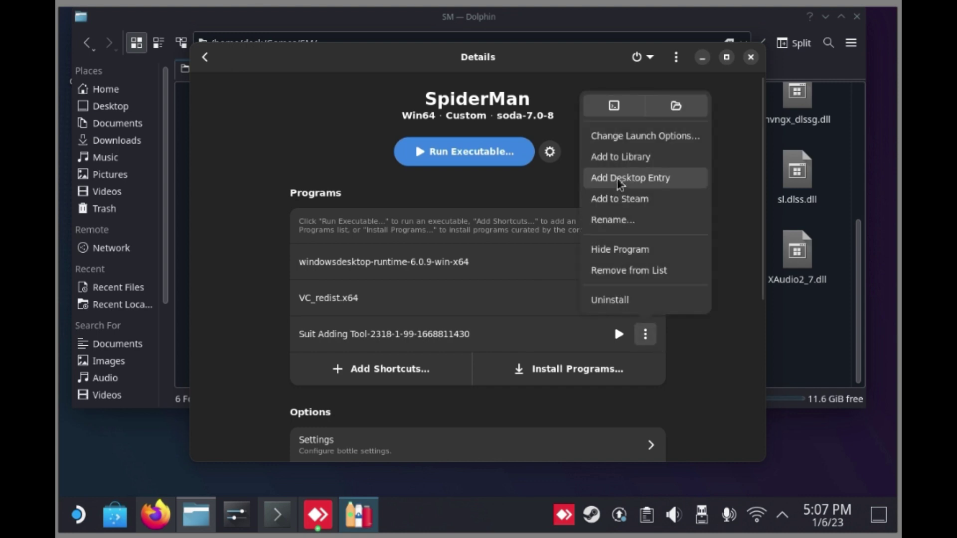
left_click(625, 135)
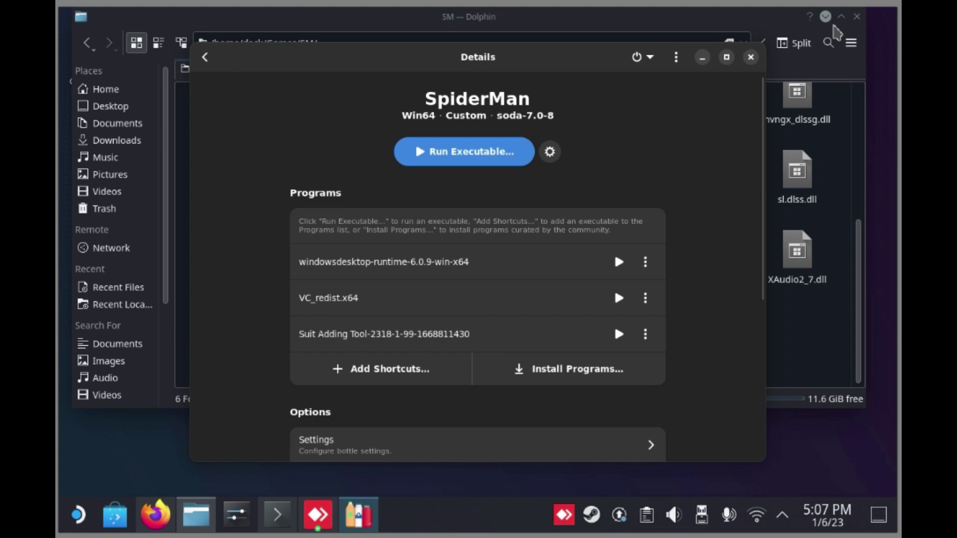
left_click(826, 16)
left_click_drag(591, 67, 551, 53)
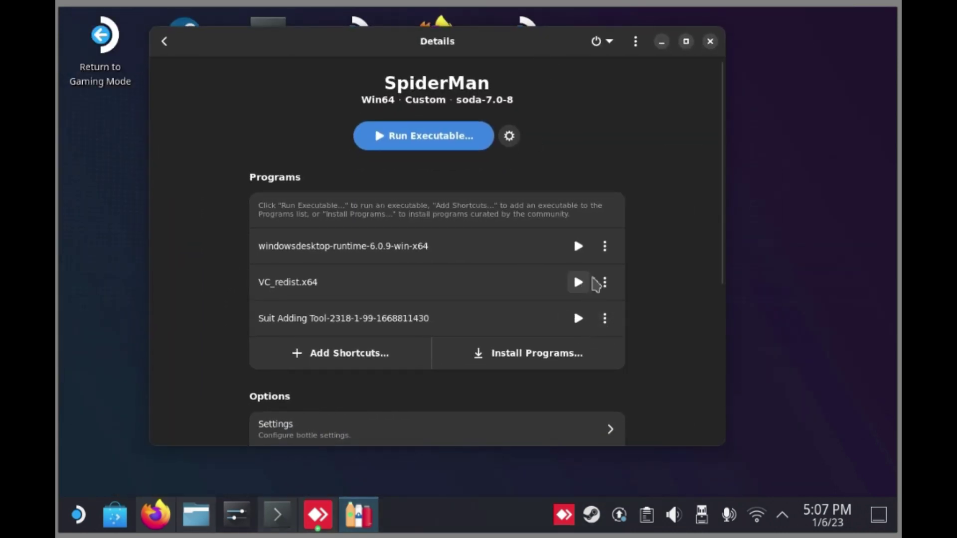
Step: Run the Suit Adding Tool in a terminal, then widen EasyTerm to read the suit-updated message
left_click(605, 318)
left_click(574, 94)
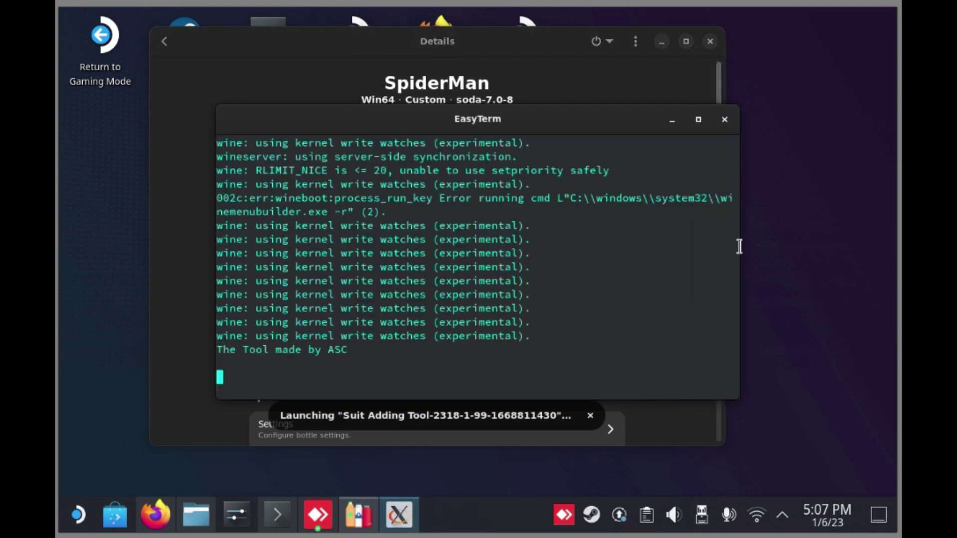
left_click_drag(741, 252, 882, 254)
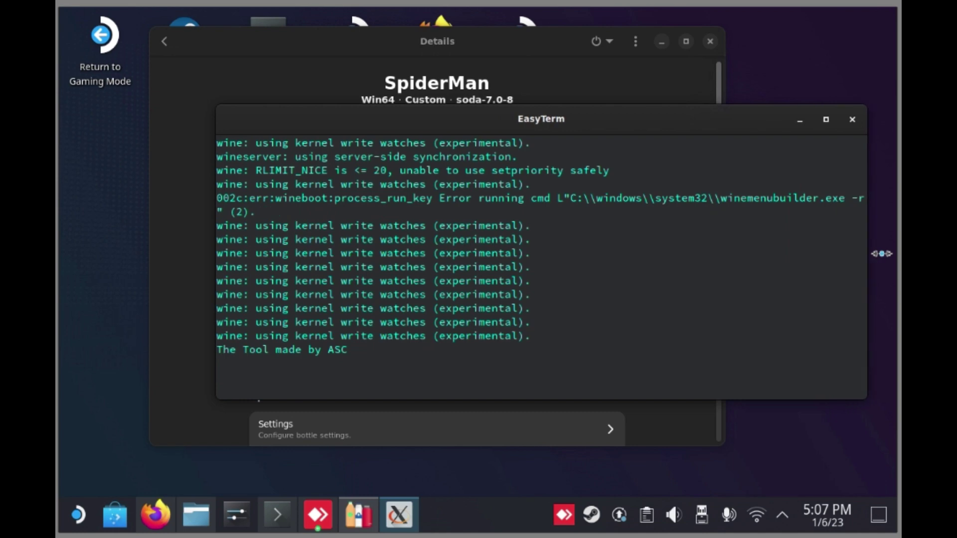
left_click_drag(226, 216, 131, 219)
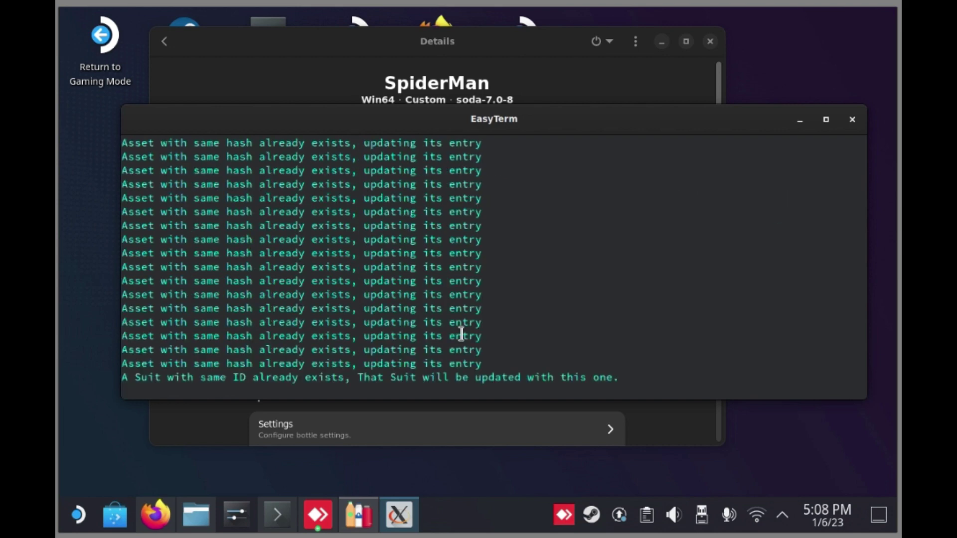
left_click_drag(618, 395, 213, 386)
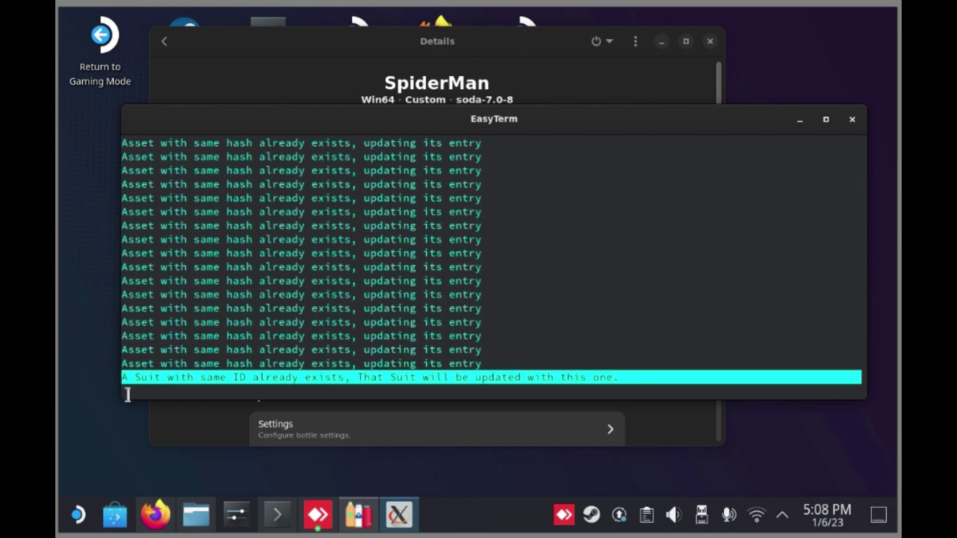
left_click(441, 365)
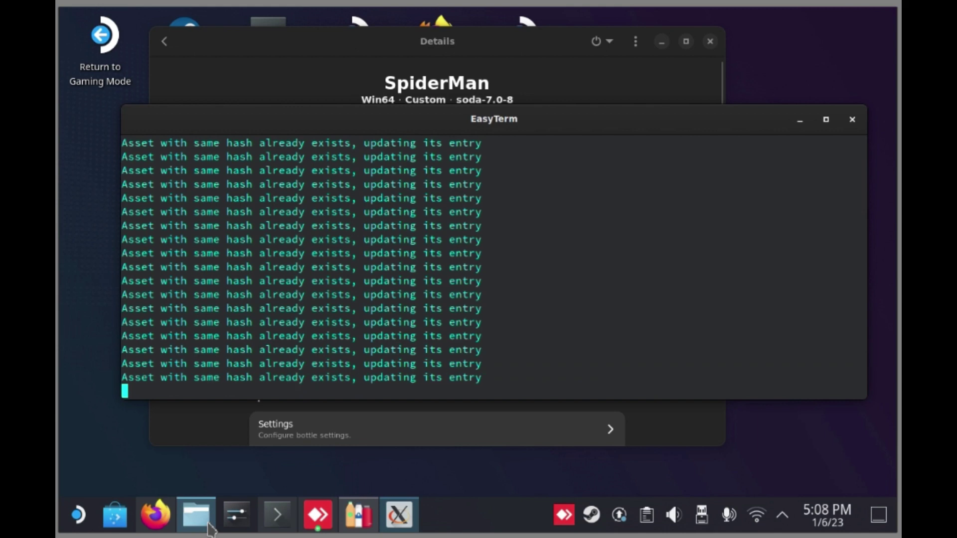
mouse_move(196, 515)
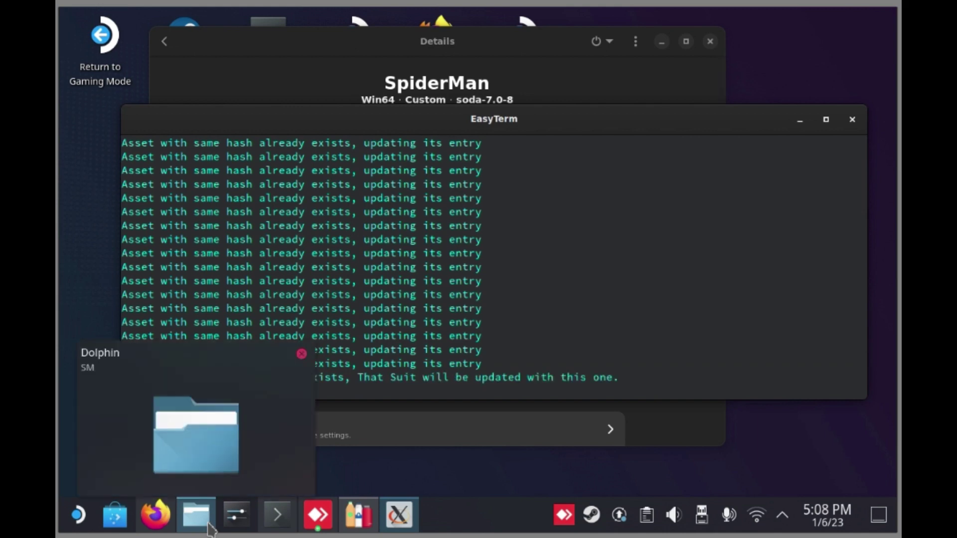
Step: Confirm kratosgodof.suit is in InstalledSuits, then close EasyTerm and the SpiderMan bottle window
left_click(210, 530)
scroll(600, 386, "up", 5)
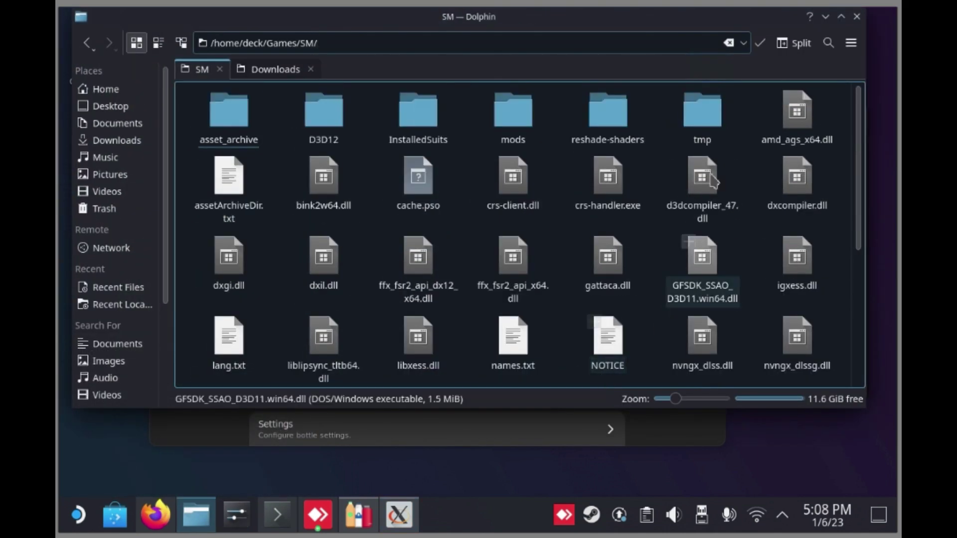
left_click(421, 124)
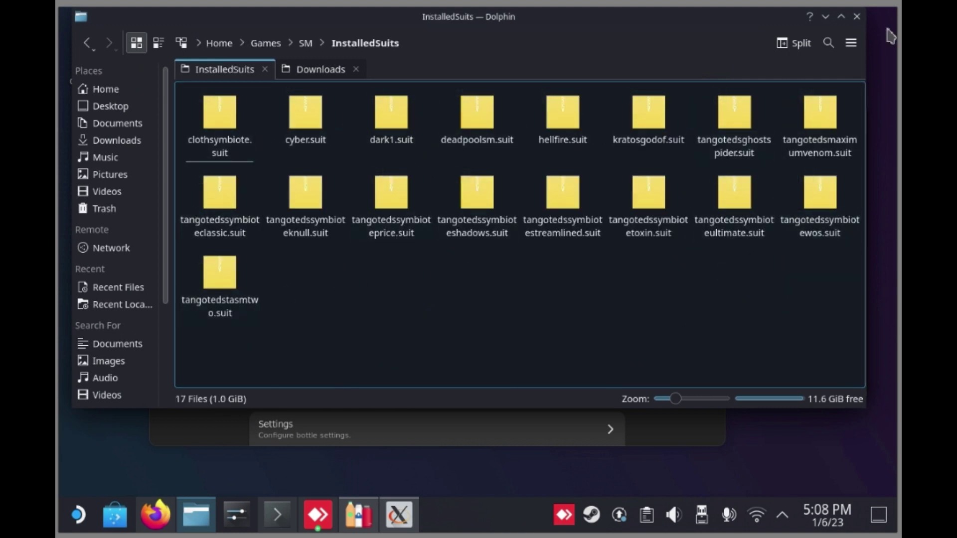
left_click(826, 18)
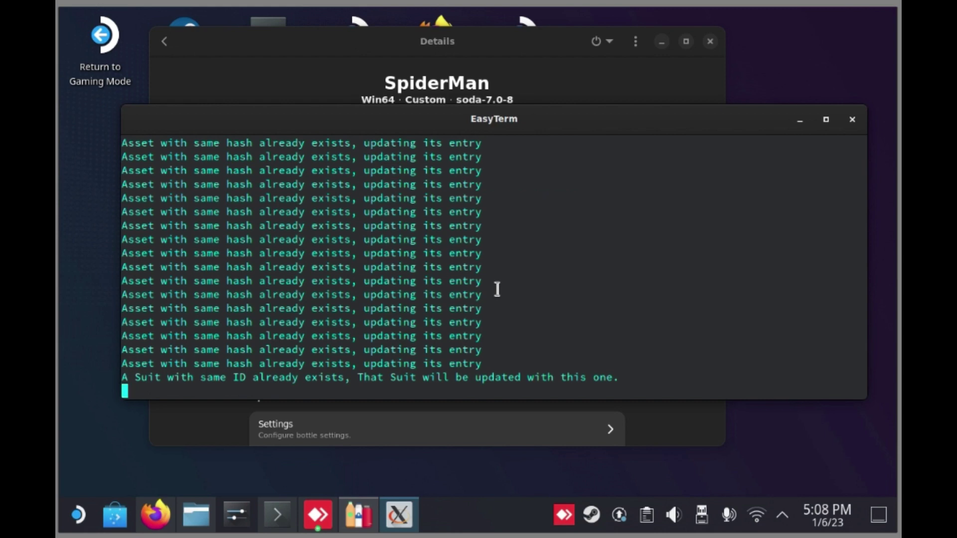
left_click(858, 127)
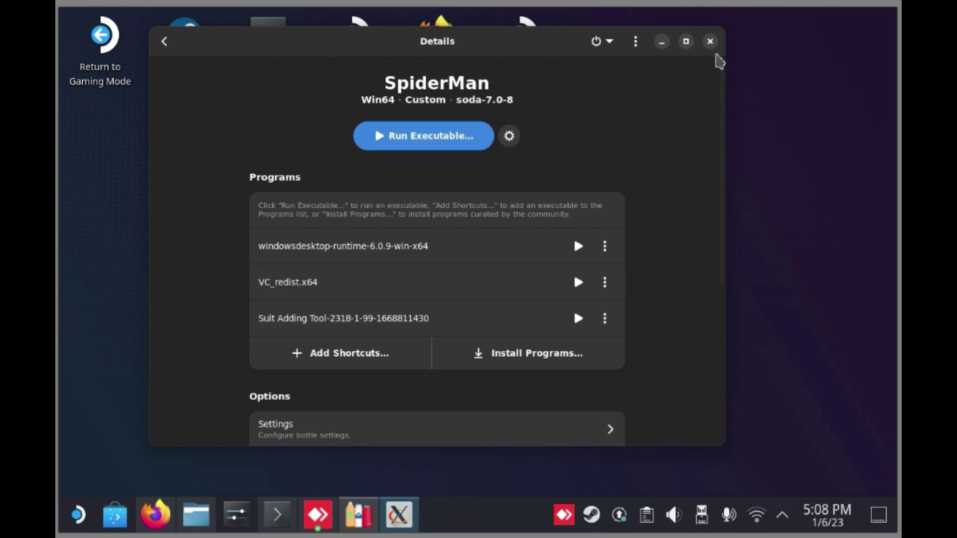
left_click(711, 44)
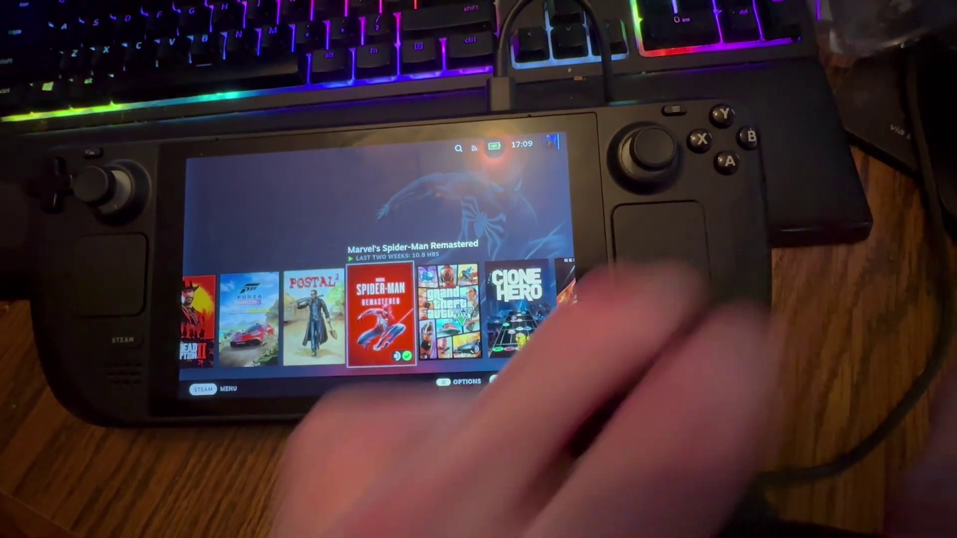
Step: Start Marvel's Spider-Man Remastered from its library page and load the saved profile
key("Return")
key("Return")
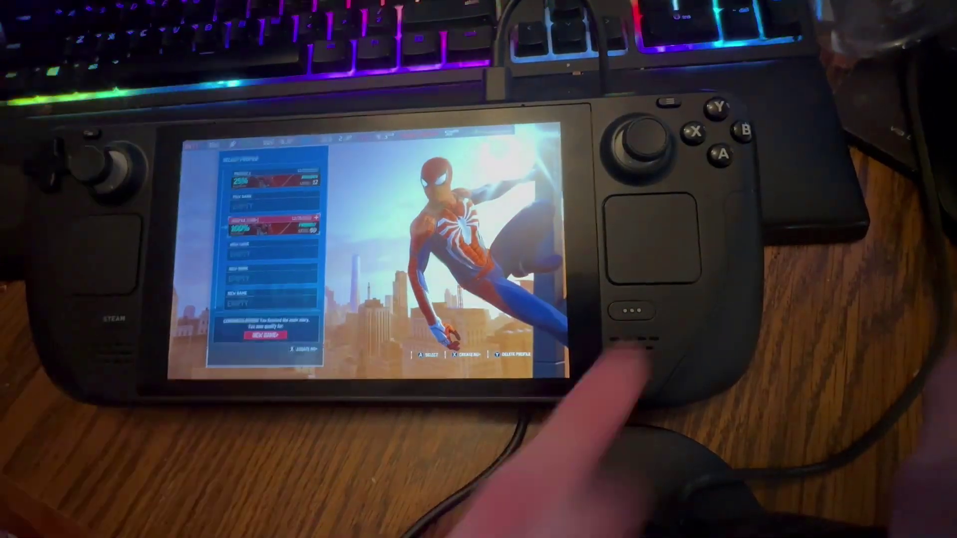
key("Return")
key("Return")
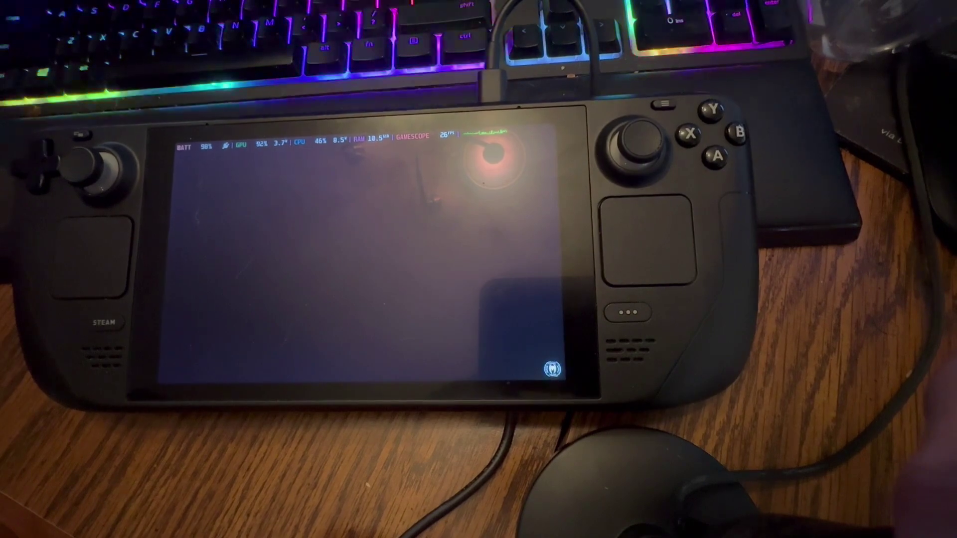
Step: Go from the city map through the pause menu to the grid of available suits
key("m")
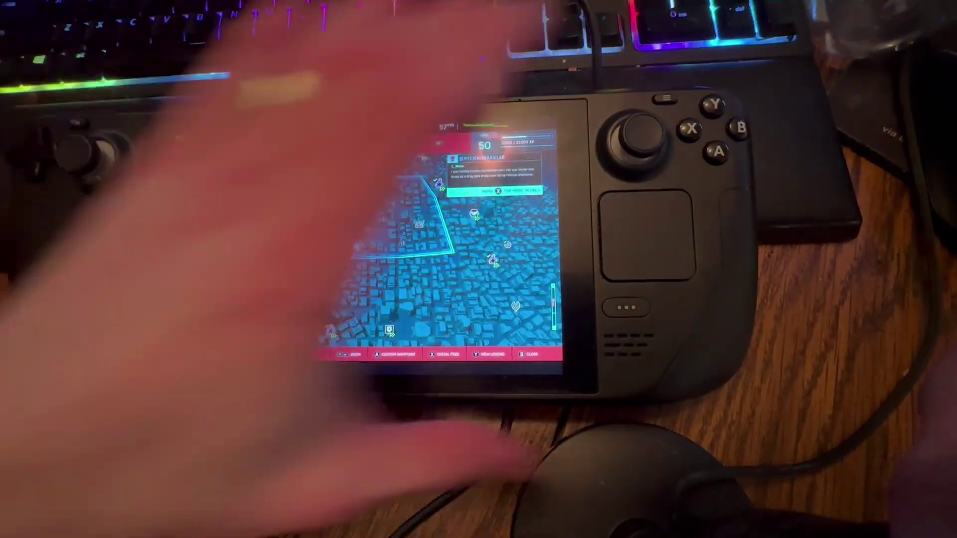
key("Escape")
key("Return")
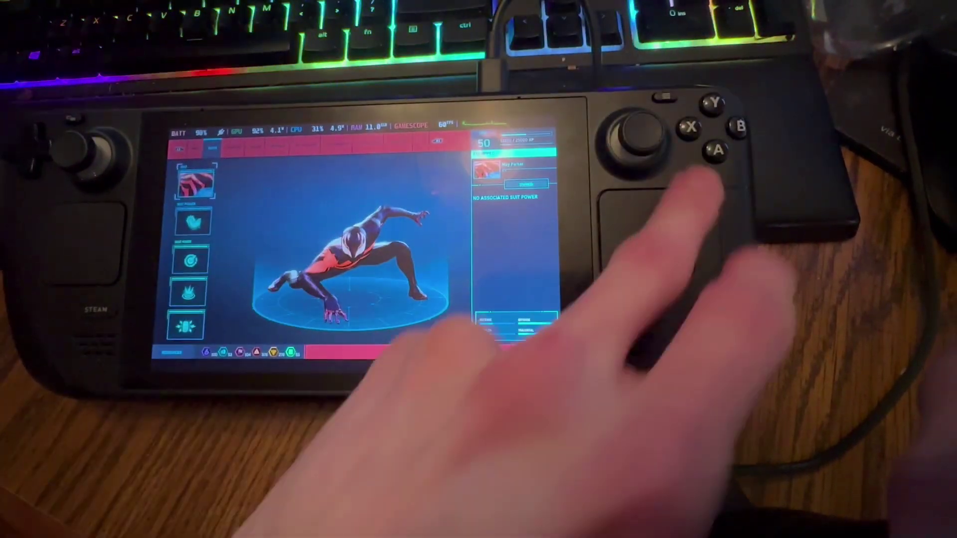
key("Return")
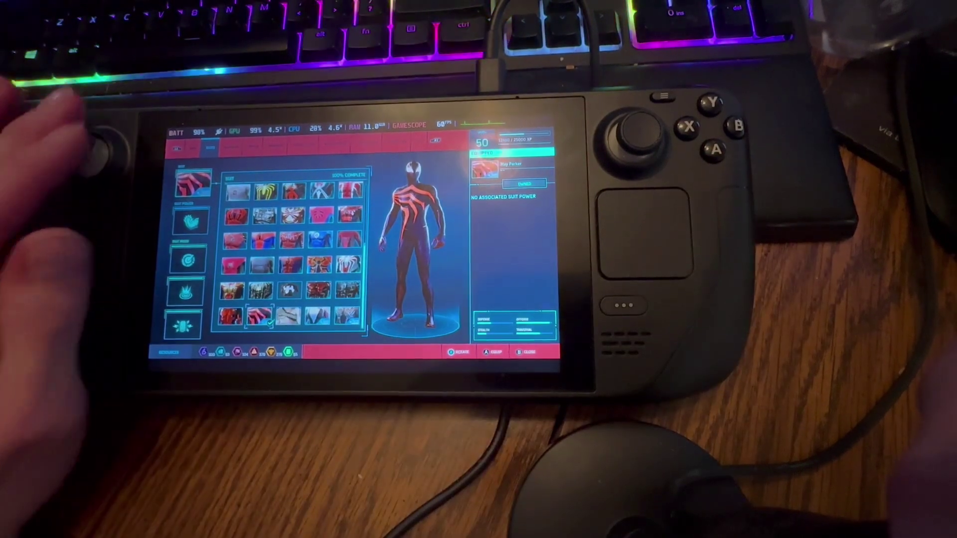
Step: Select the beige Kratos suit in the grid, equip it, and resume play
key("Right")
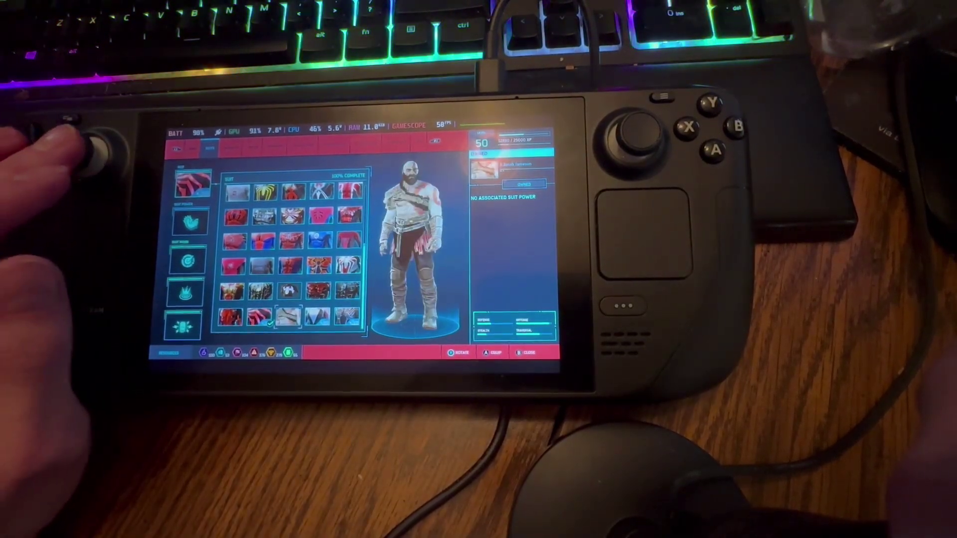
key("Right")
key("Right")
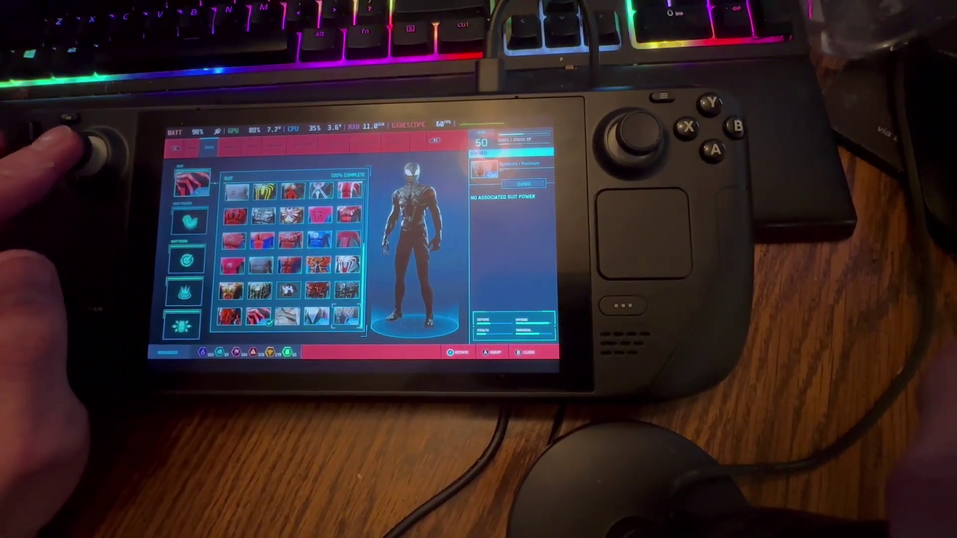
key("Down")
key("Left")
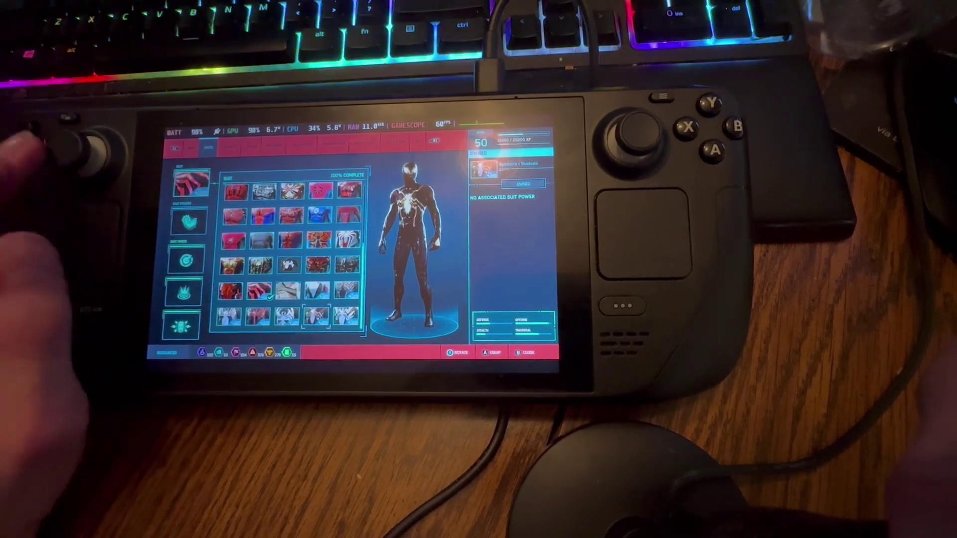
key("Left")
key("Up")
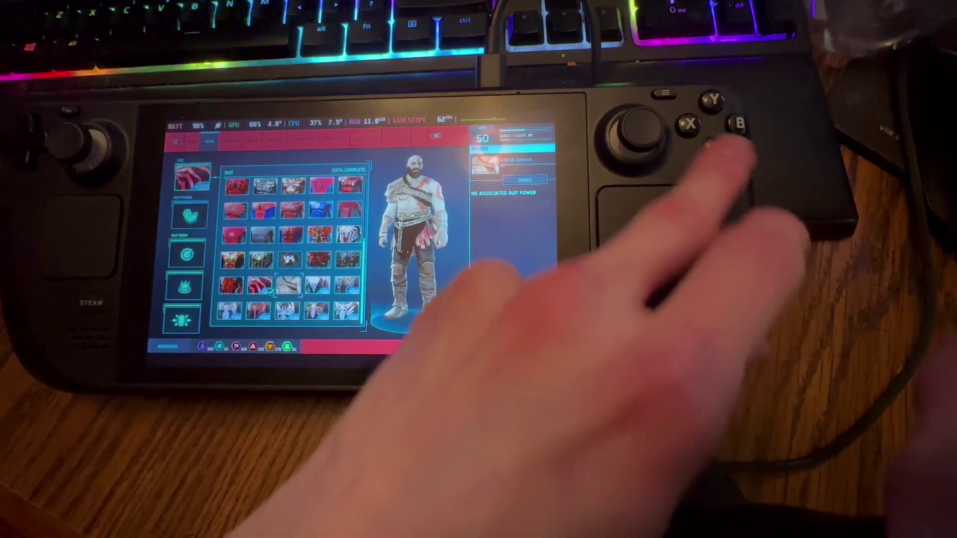
key("Return")
key("Escape")
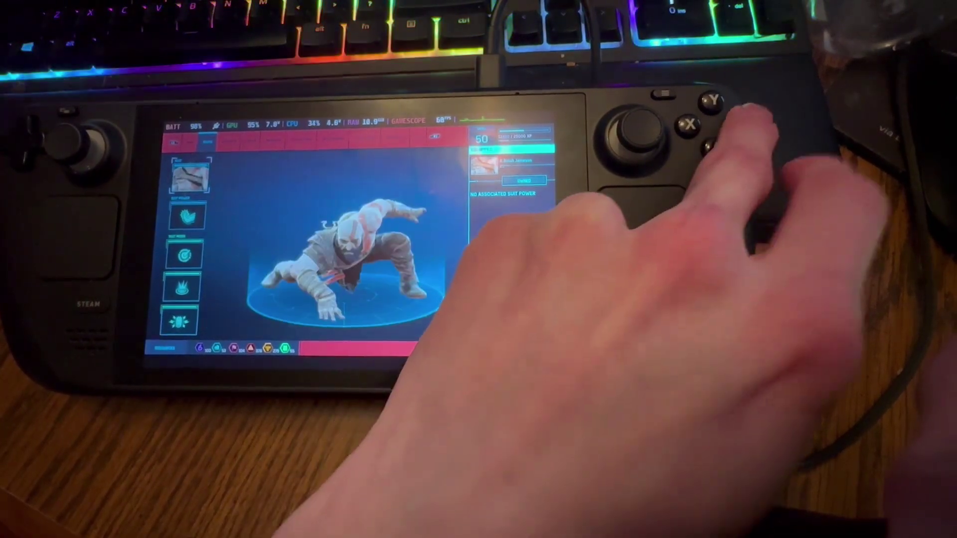
key("Escape")
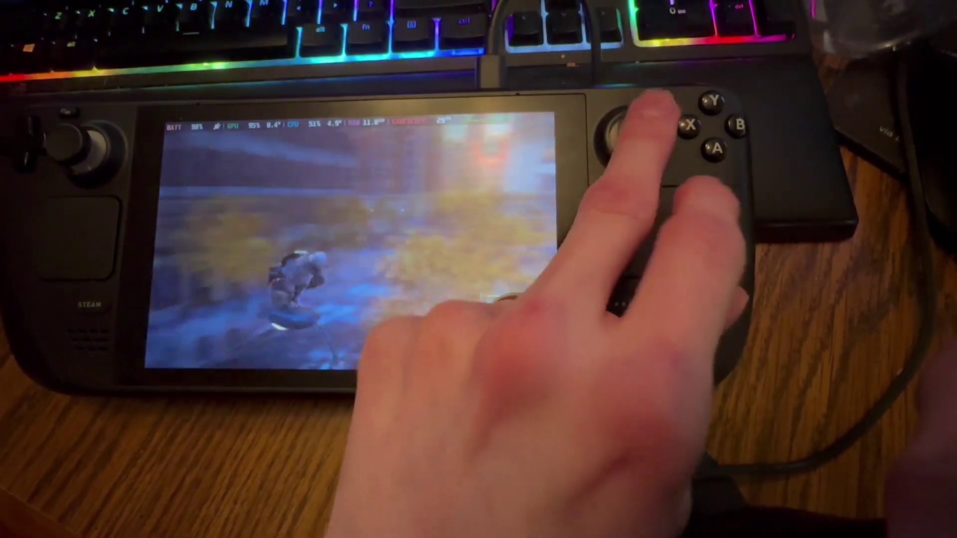